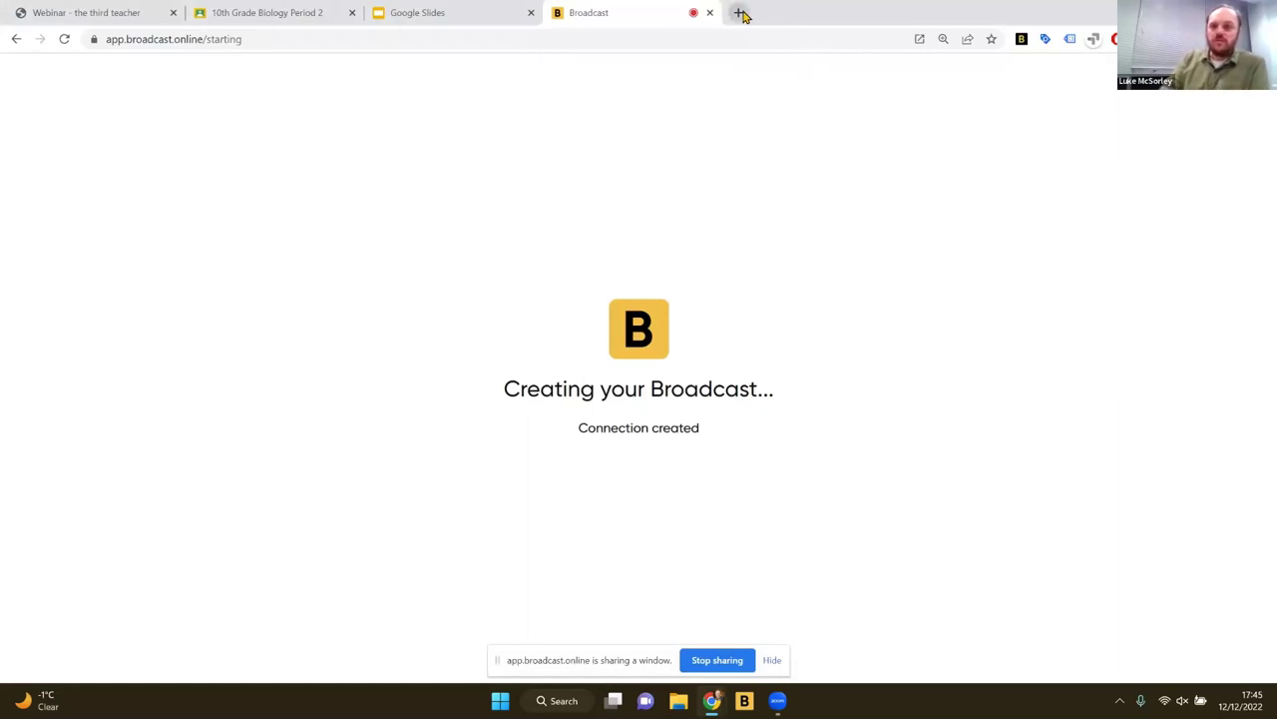
Open the Broadcast viewer join page in a new private browser window.
key("ctrl+shift+n")
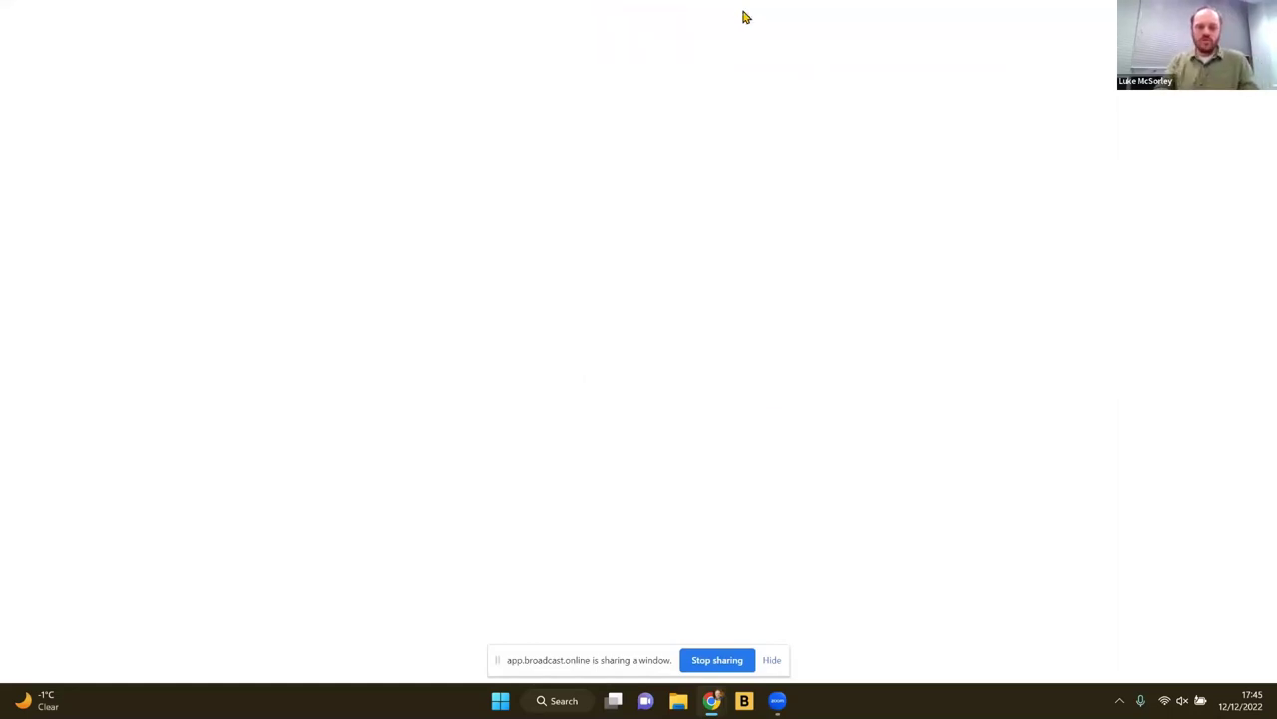
type("br")
key("Return")
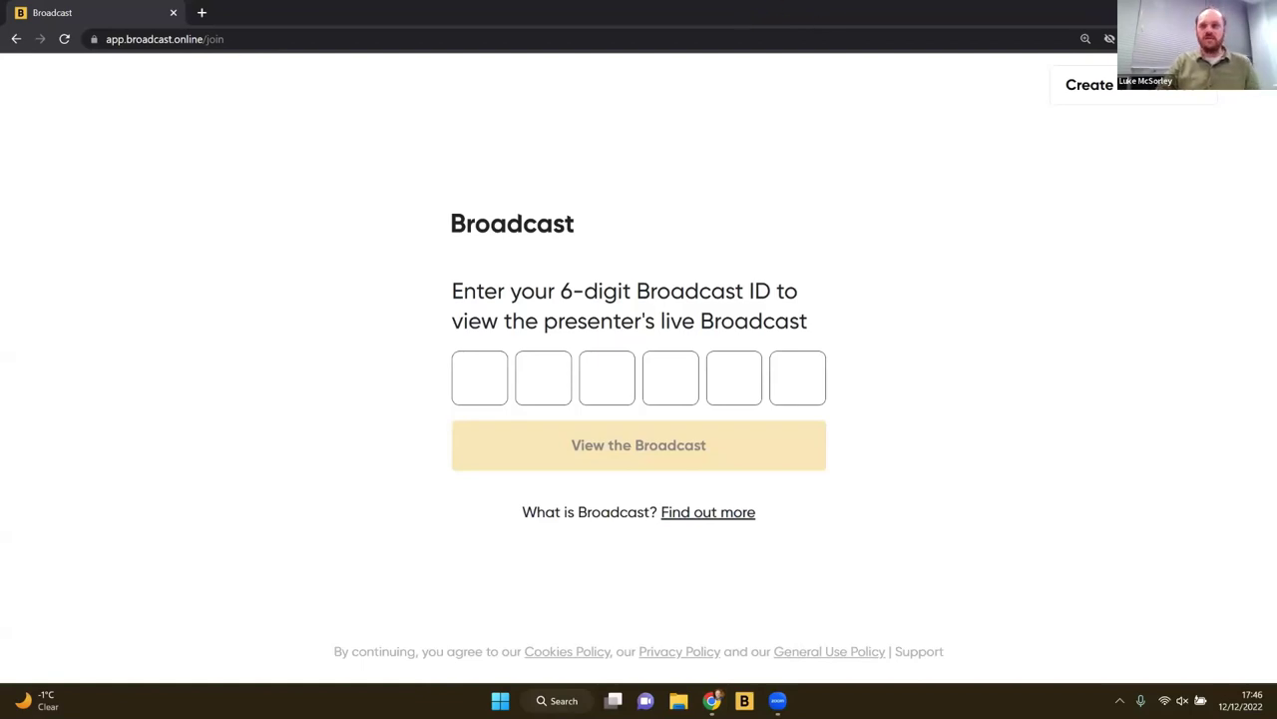
Switch back to the presenter's browser window, dismiss the connection notice and create a broadcast sharing the full screen.
key("alt+Tab")
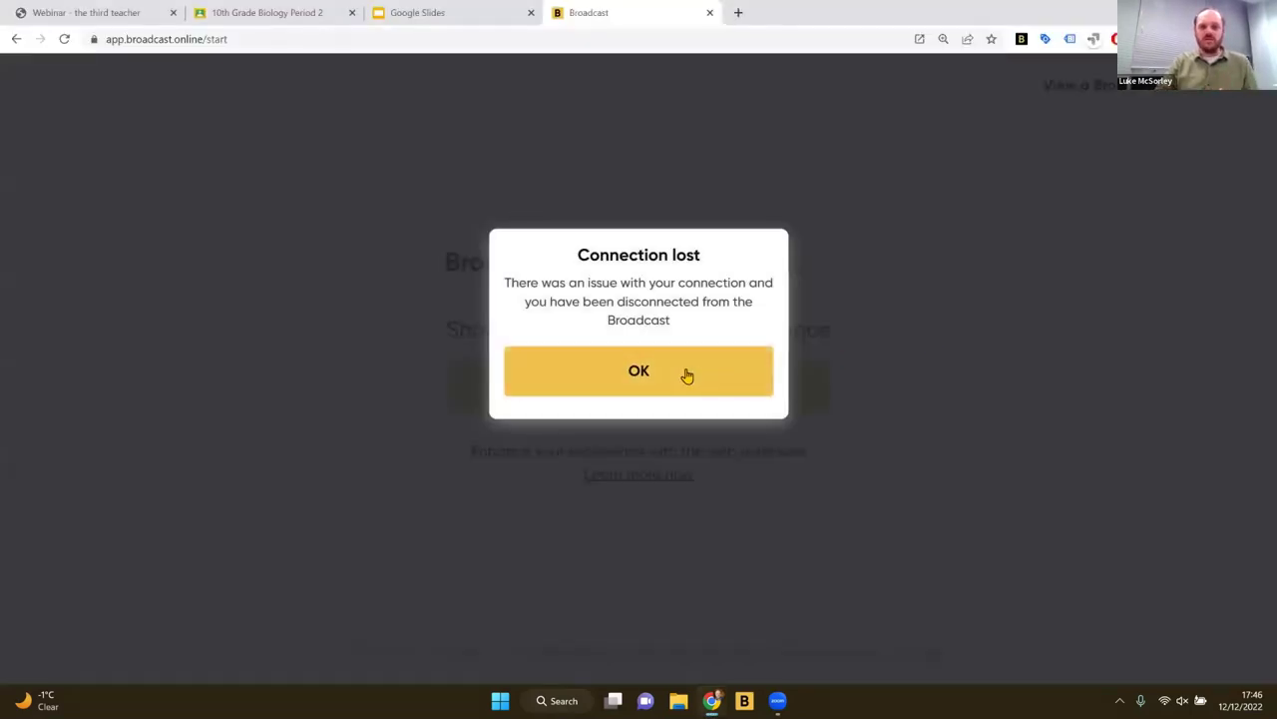
left_click(650, 379)
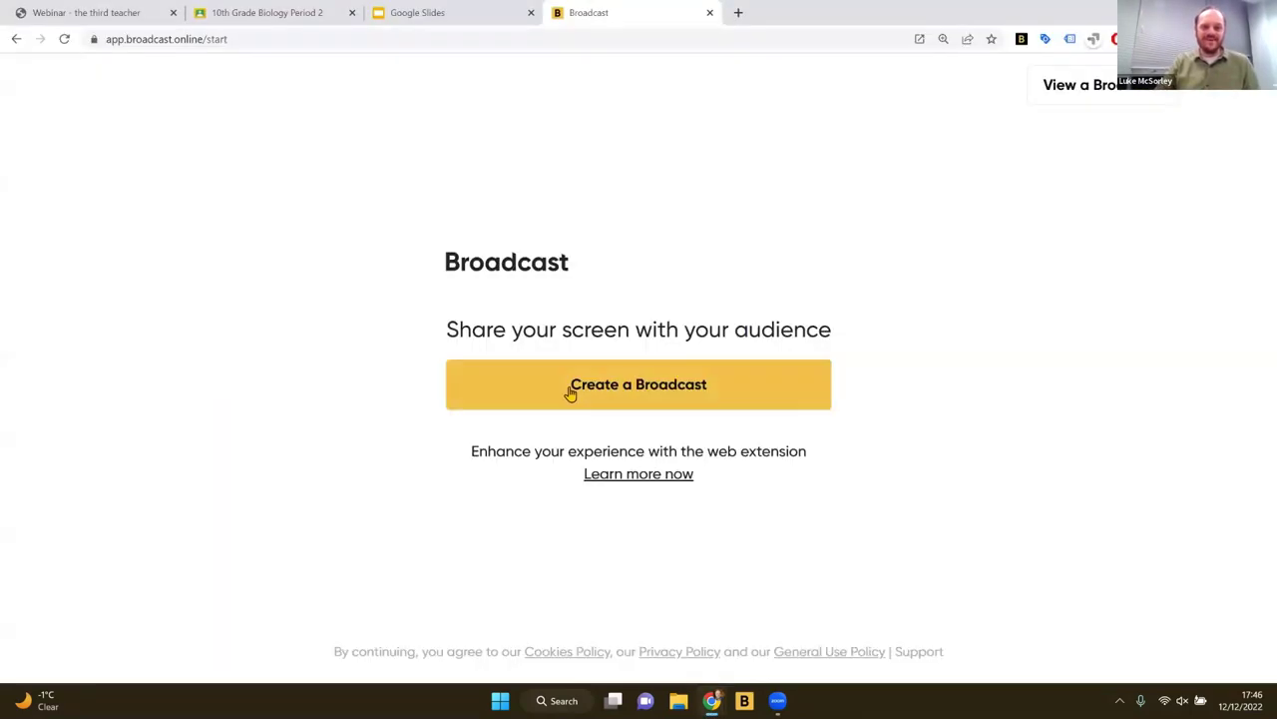
left_click(570, 388)
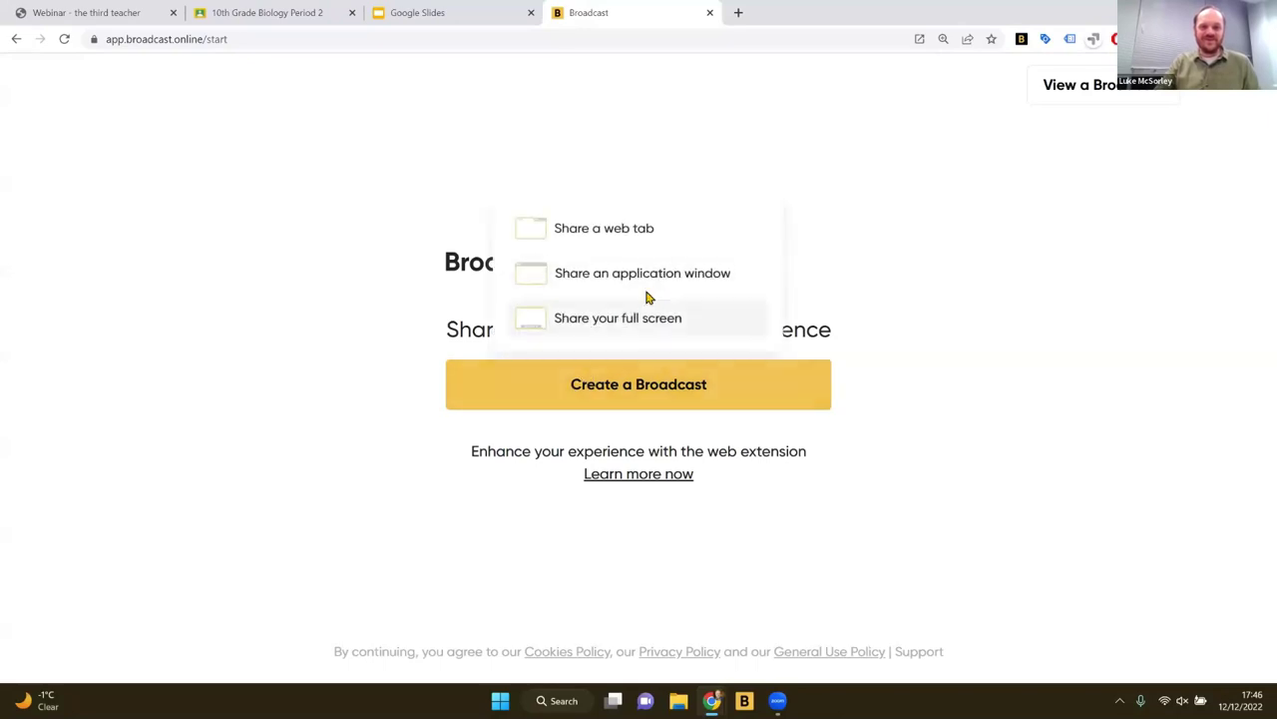
left_click(596, 323)
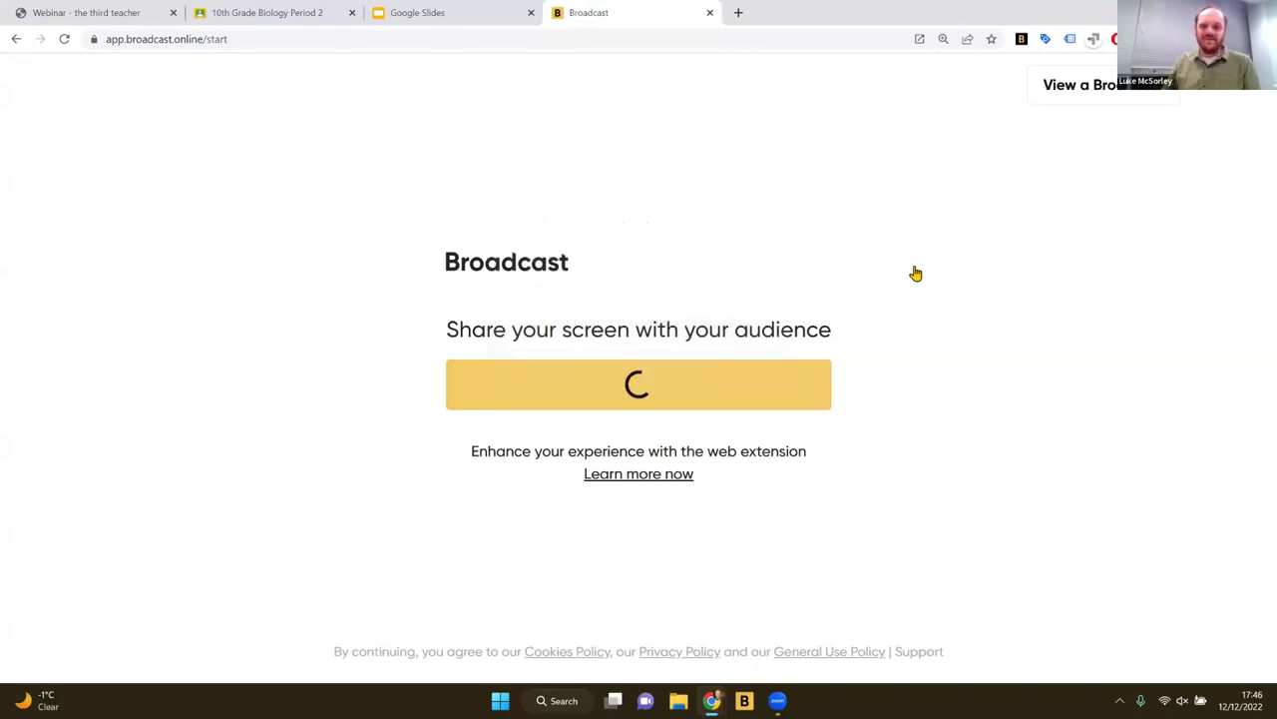
left_click(544, 202)
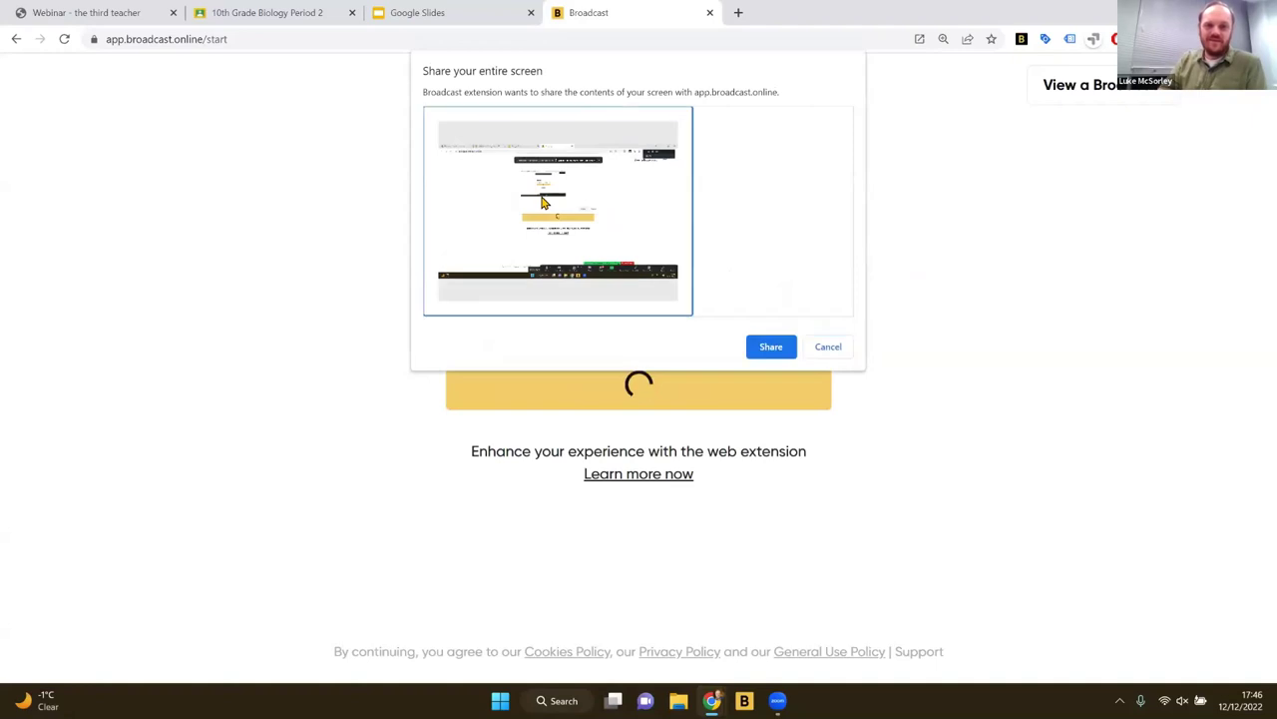
double_click(543, 202)
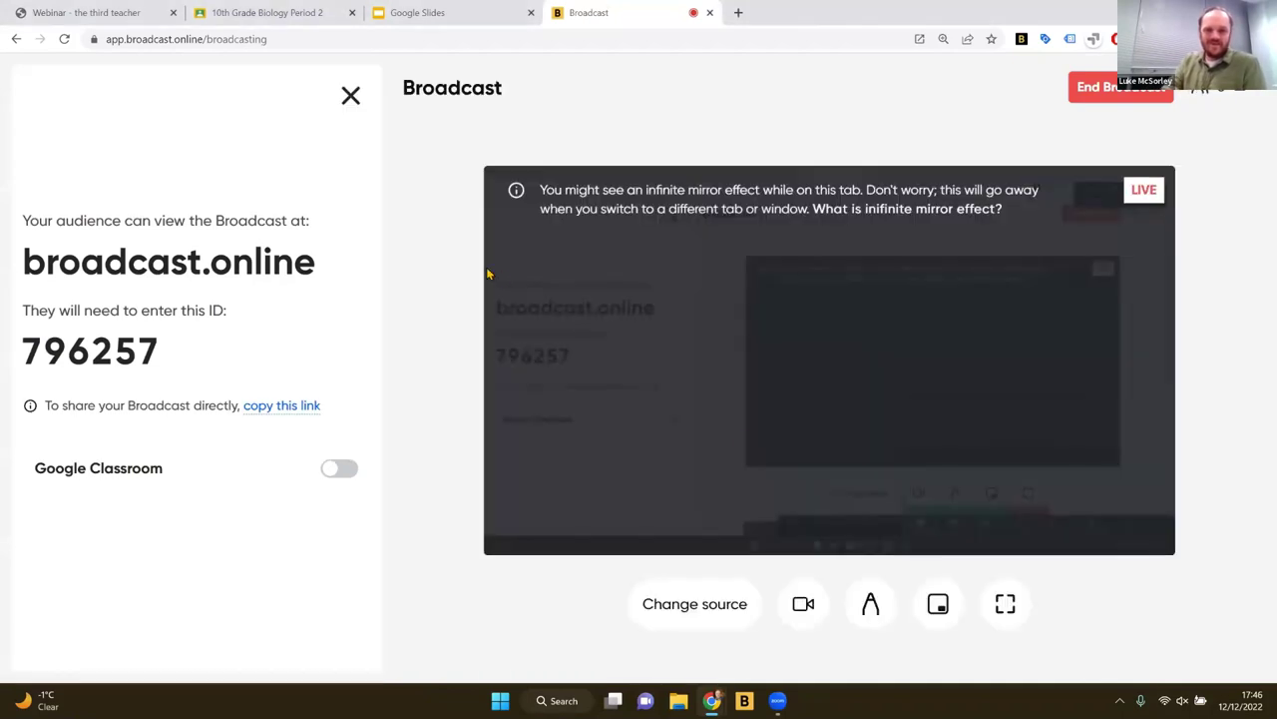
Change the broadcast source to the application window showing the sunflower demo slides.
left_click(664, 590)
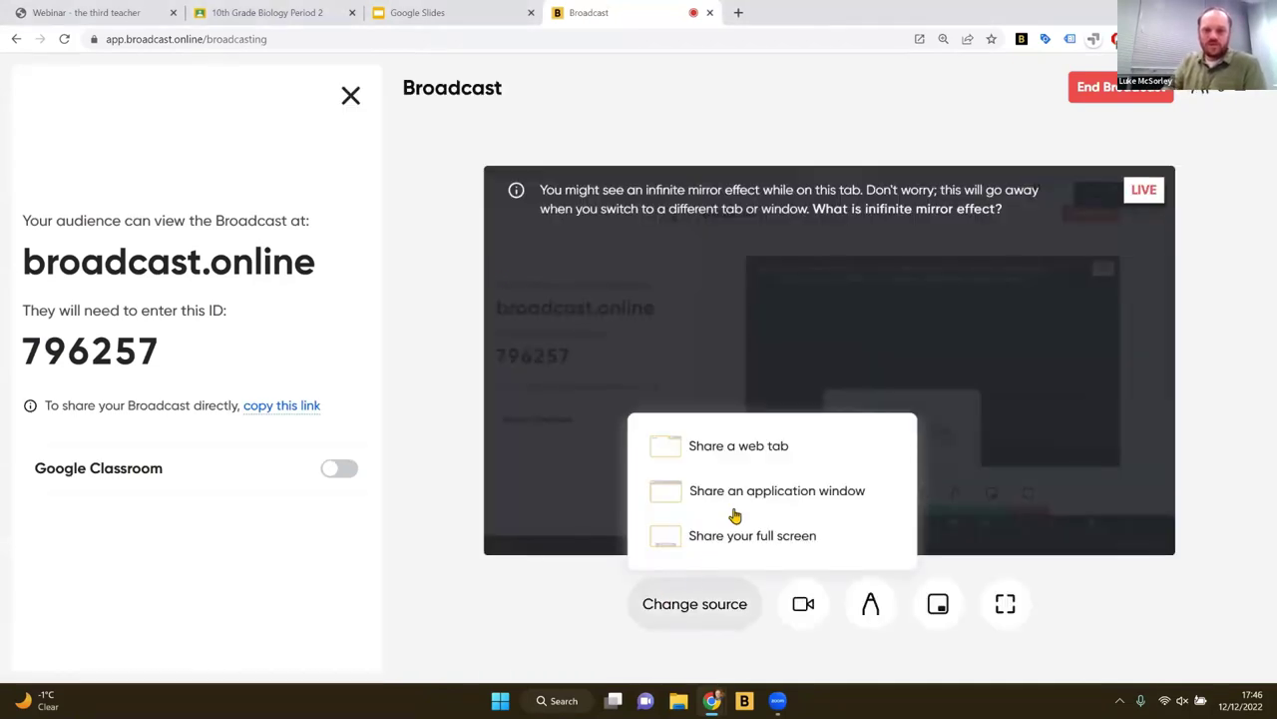
left_click(736, 513)
left_click(790, 175)
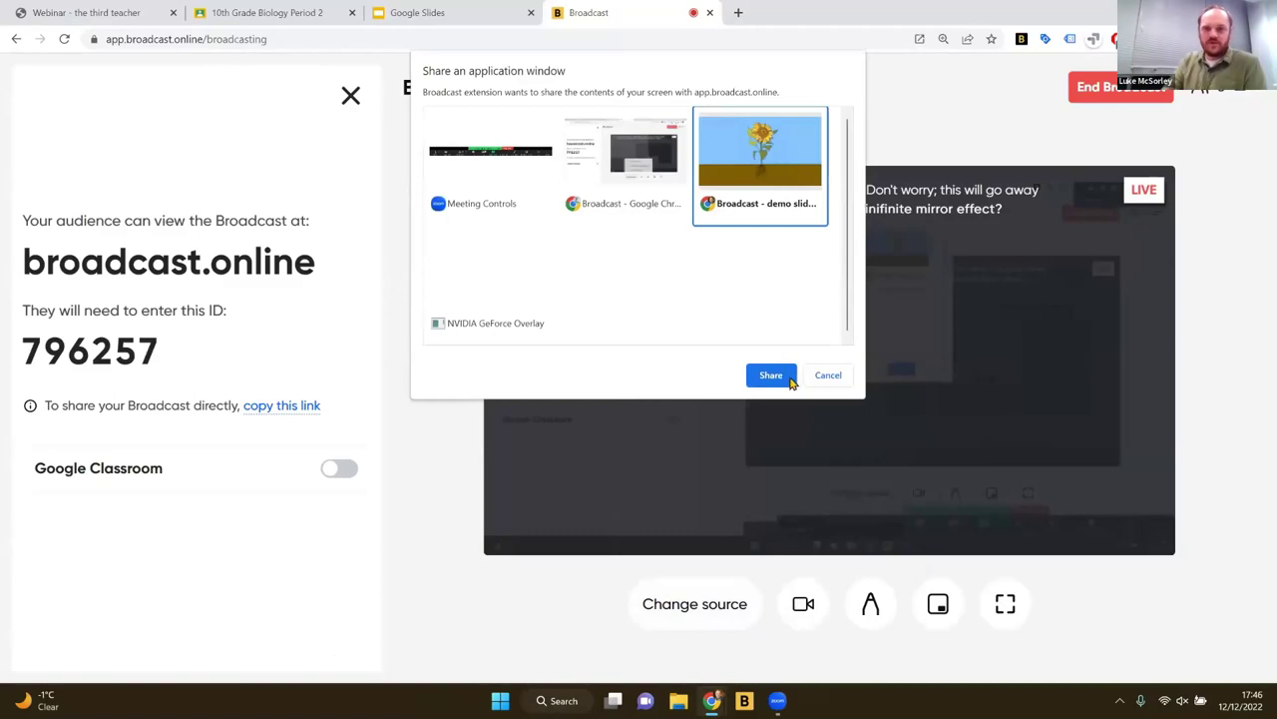
left_click(785, 376)
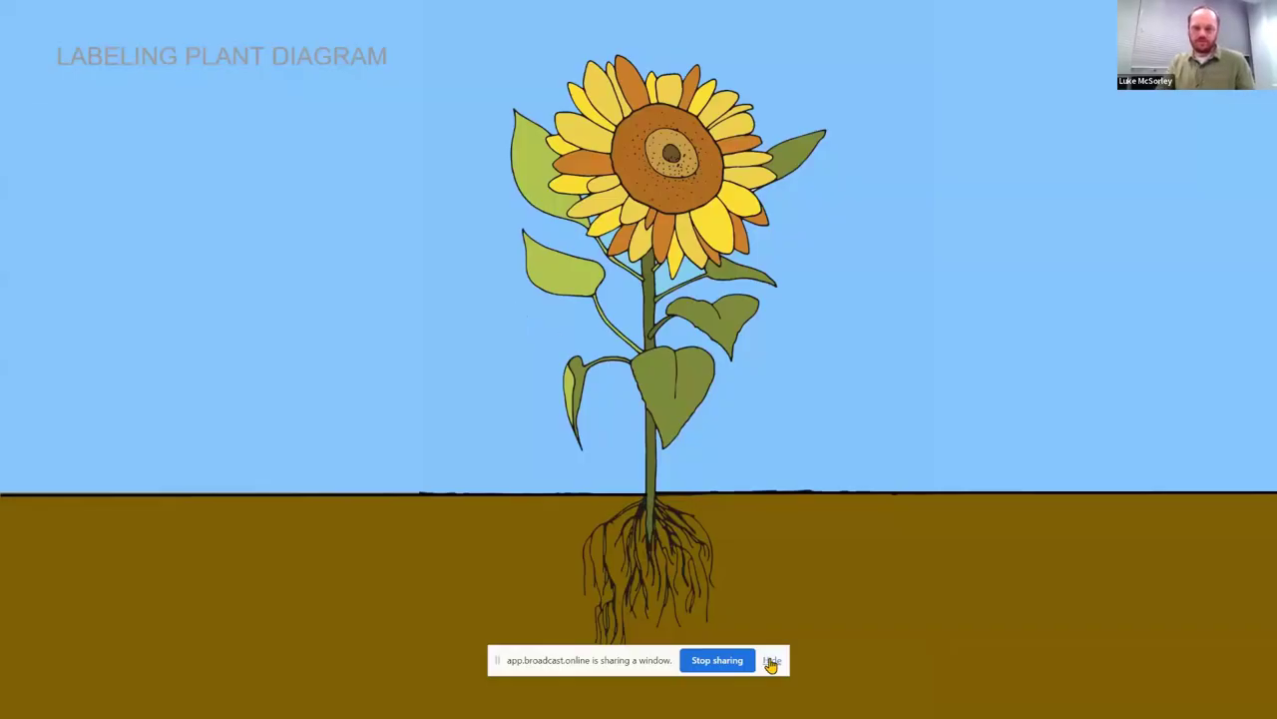
Back in the presenter window, copy the direct broadcast link and share the session to the 10th Grade Biology, 301 Google Classroom.
key("alt+Tab")
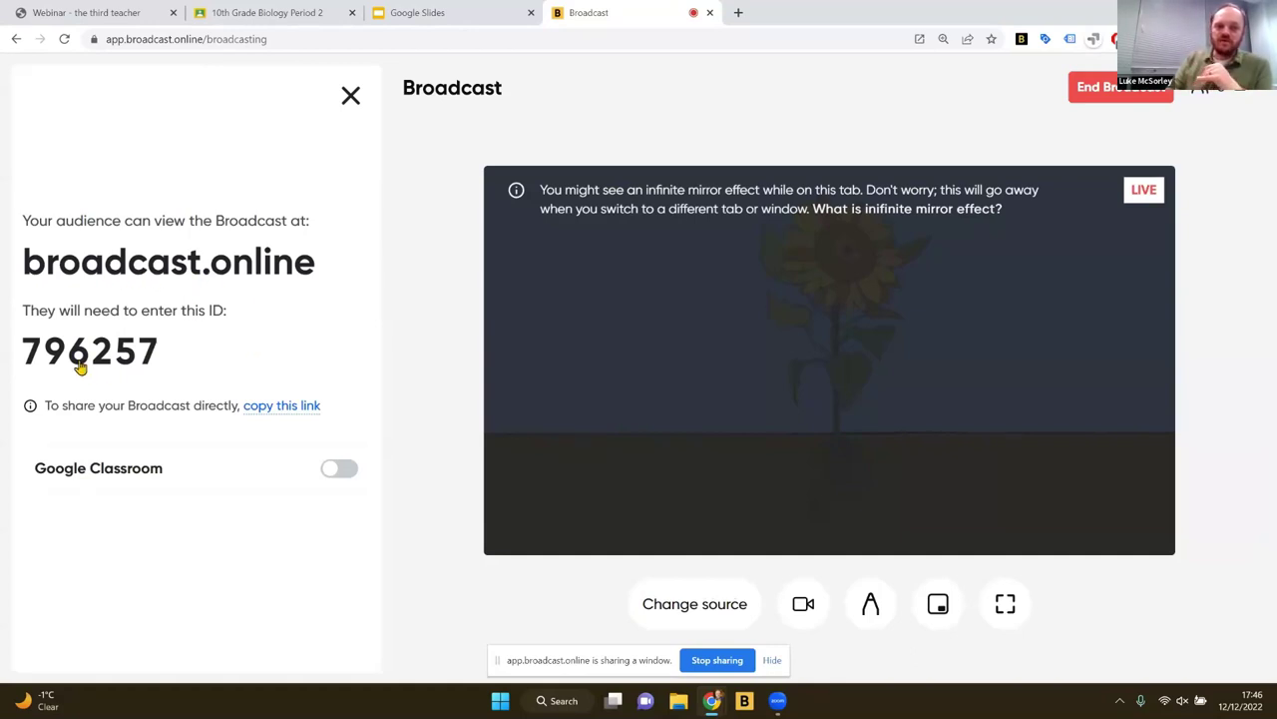
left_click(269, 407)
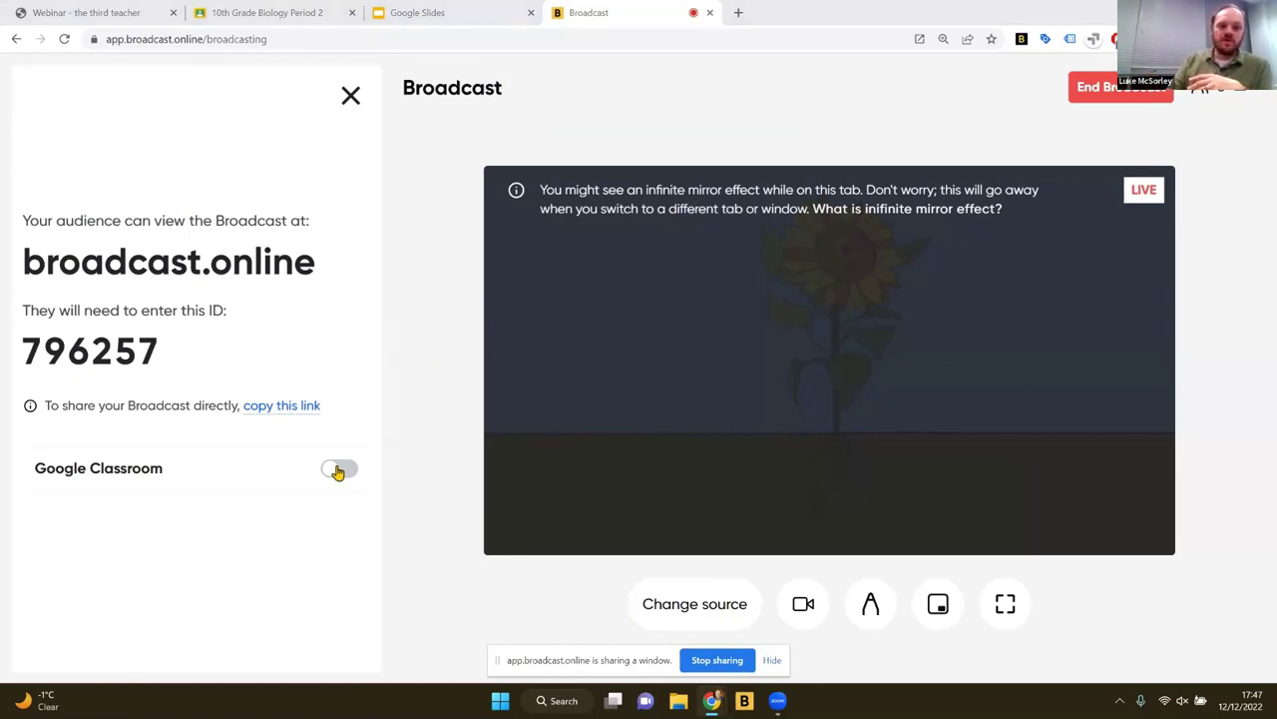
left_click(338, 470)
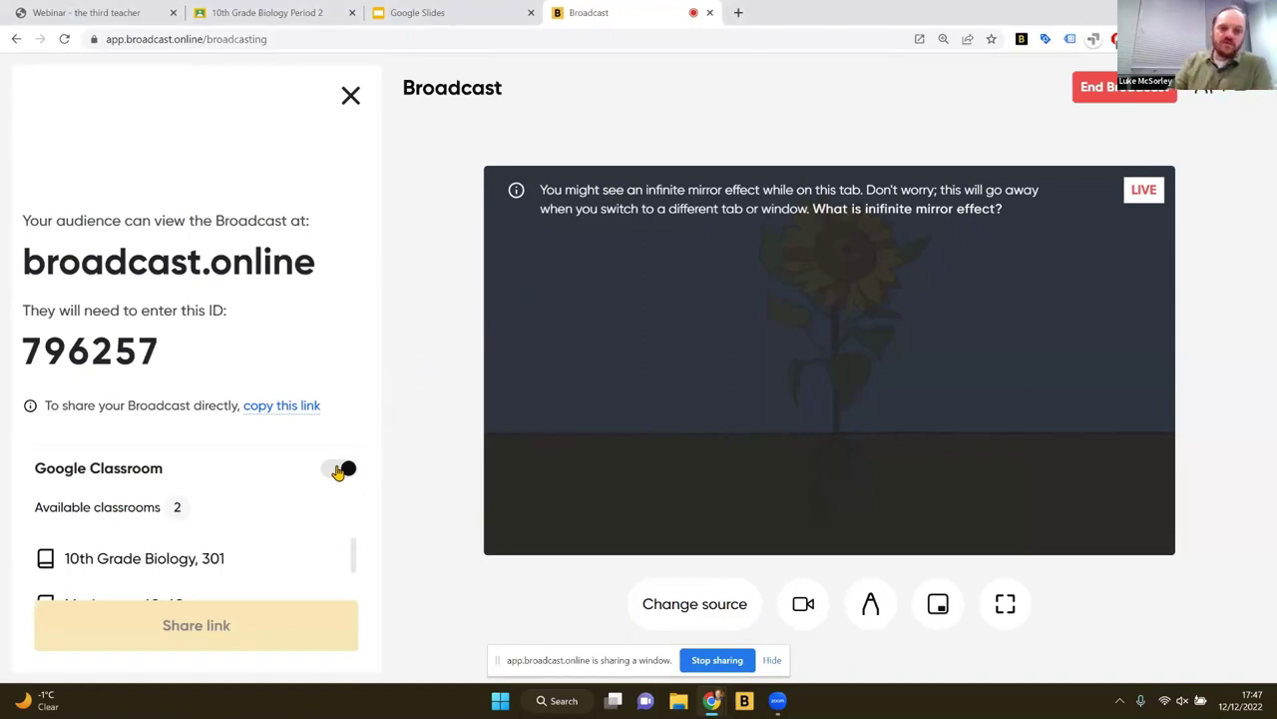
left_click(204, 561)
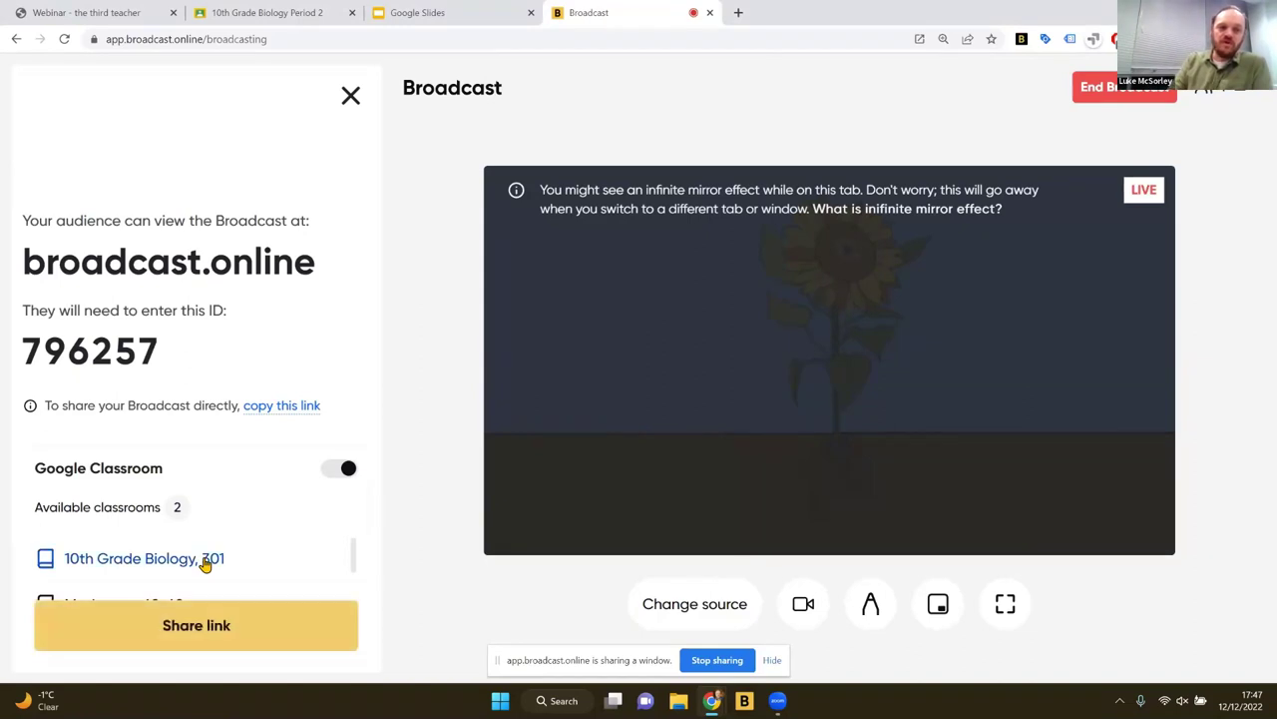
left_click(180, 623)
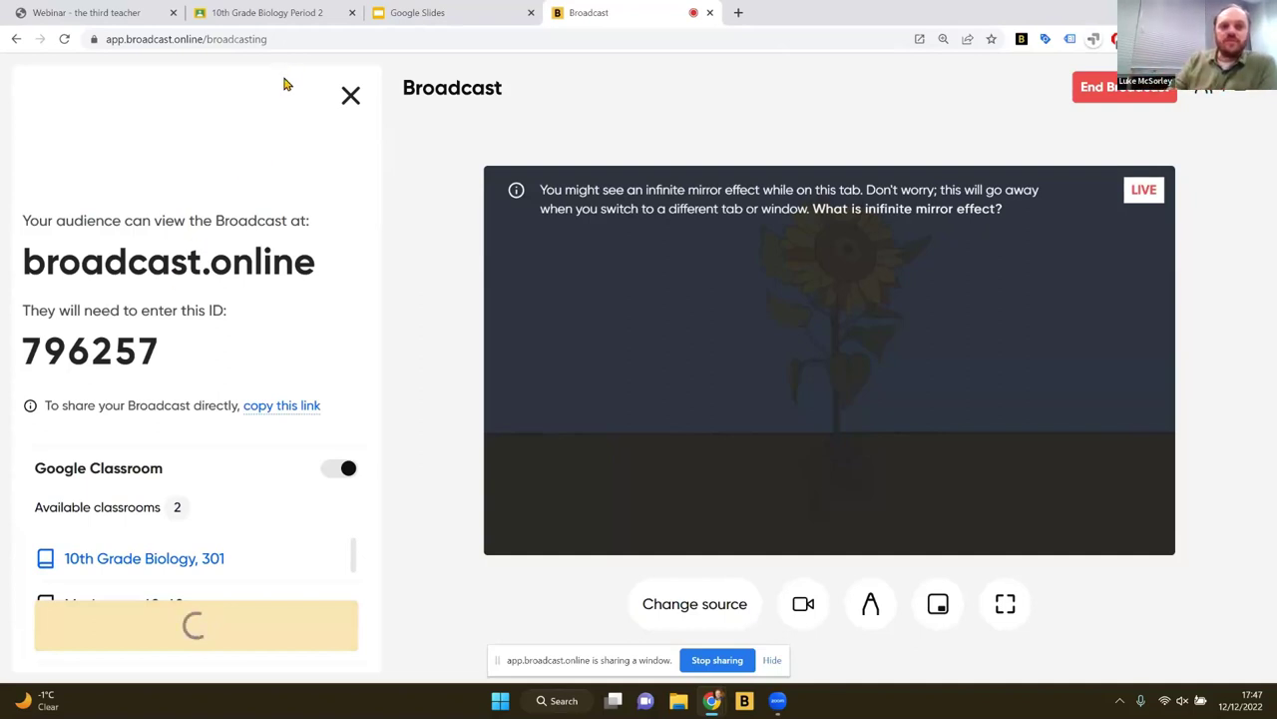
Check the 10th Grade Biology stream in Google Classroom and open the newly posted Broadcast link.
left_click(287, 14)
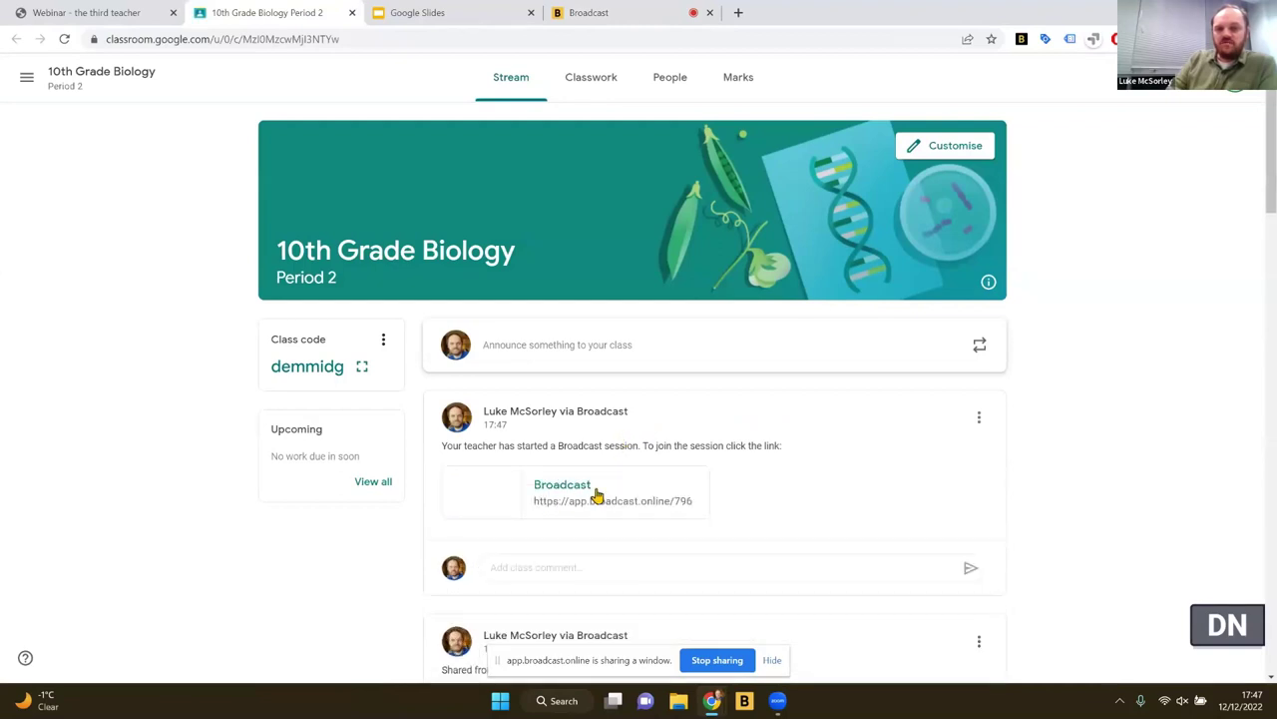
left_click(555, 499)
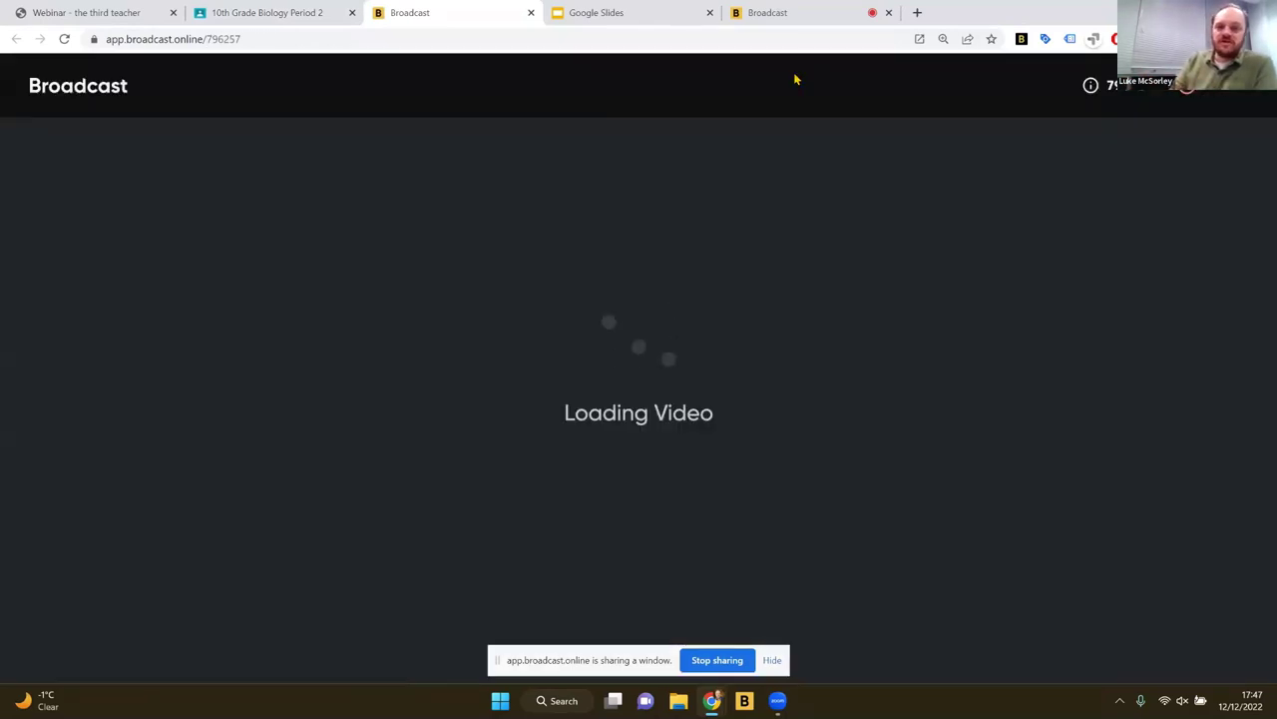
On the presenter page, show the live broadcast in a picture-in-picture preview and enlarge it.
left_click(803, 12)
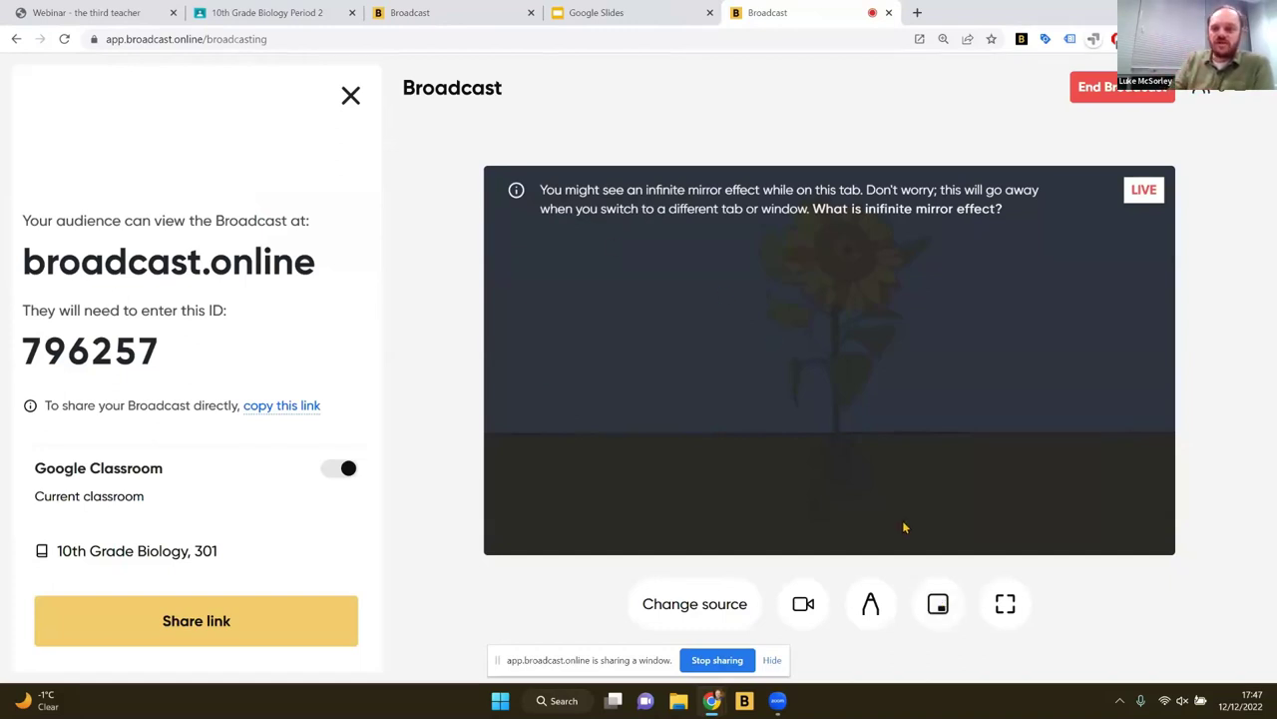
left_click(938, 603)
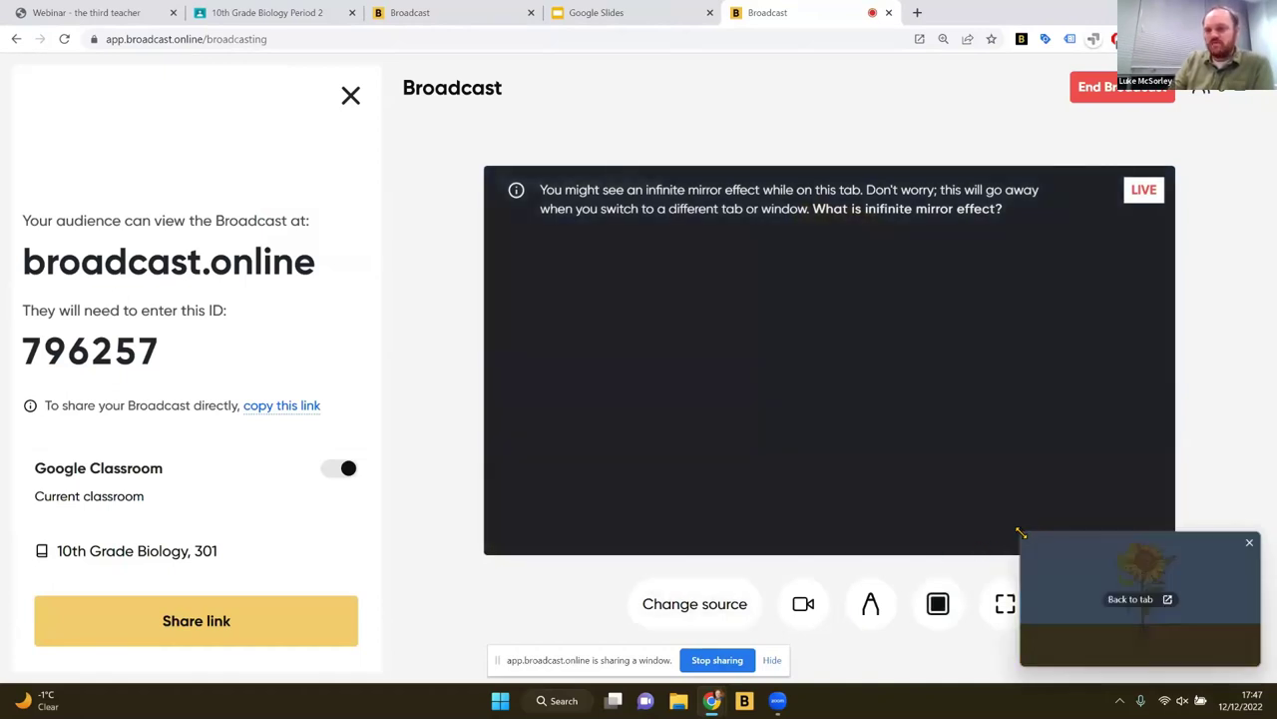
left_click_drag(1020, 532, 809, 502)
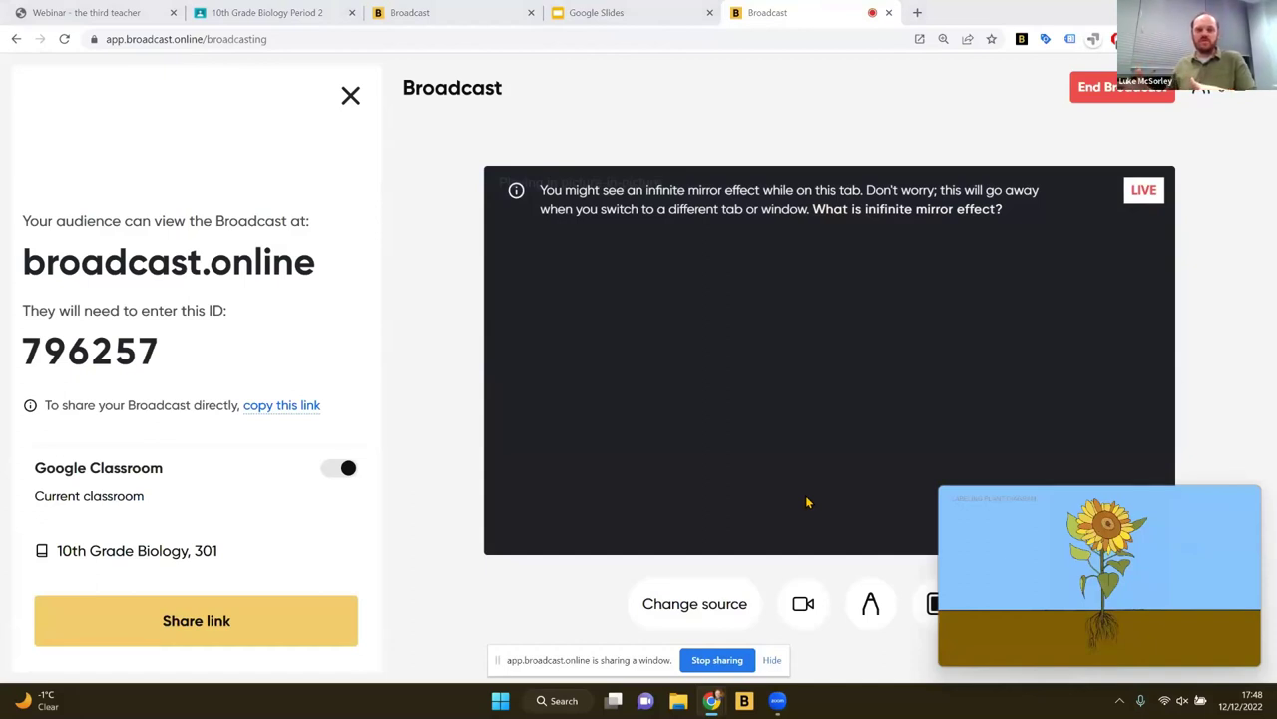
Switch to the shared slideshow, advance to the quiz and annotation slides, and return to the plant diagram slide.
key("alt+Tab")
key("alt+Tab")
key("alt+Tab")
key("alt+Tab")
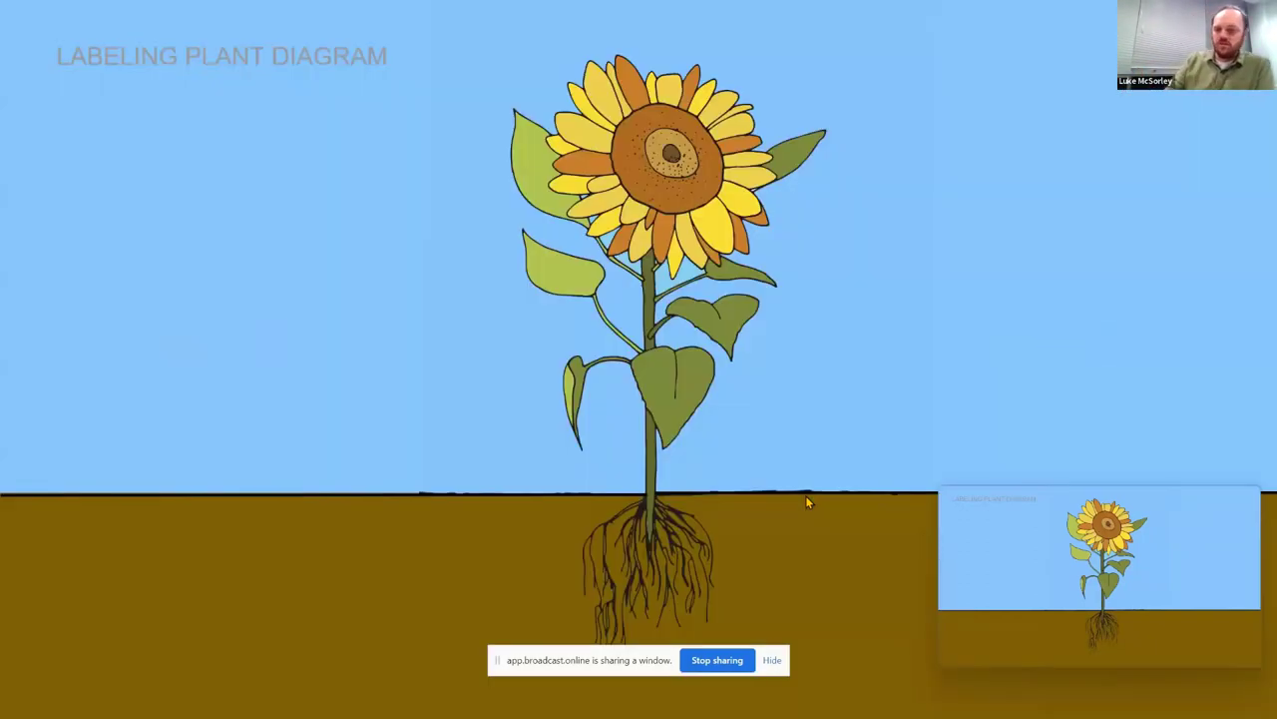
key("Right")
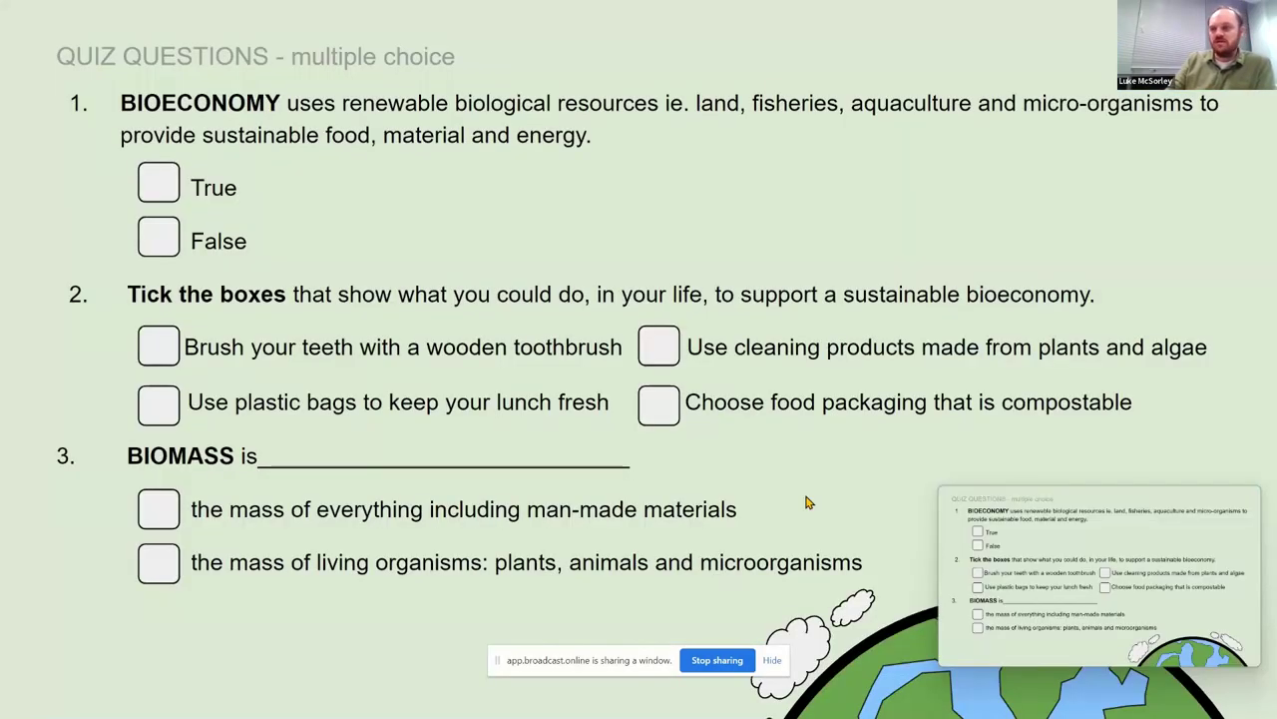
key("Right")
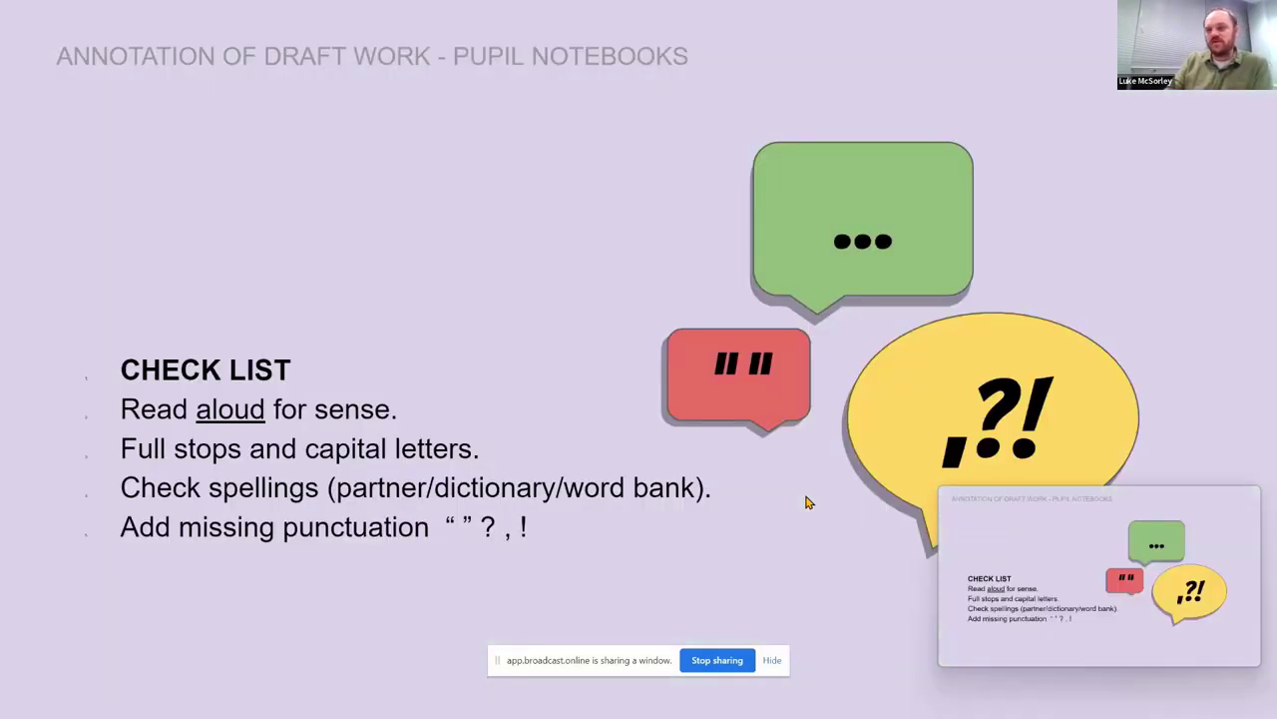
key("Left")
key("Left")
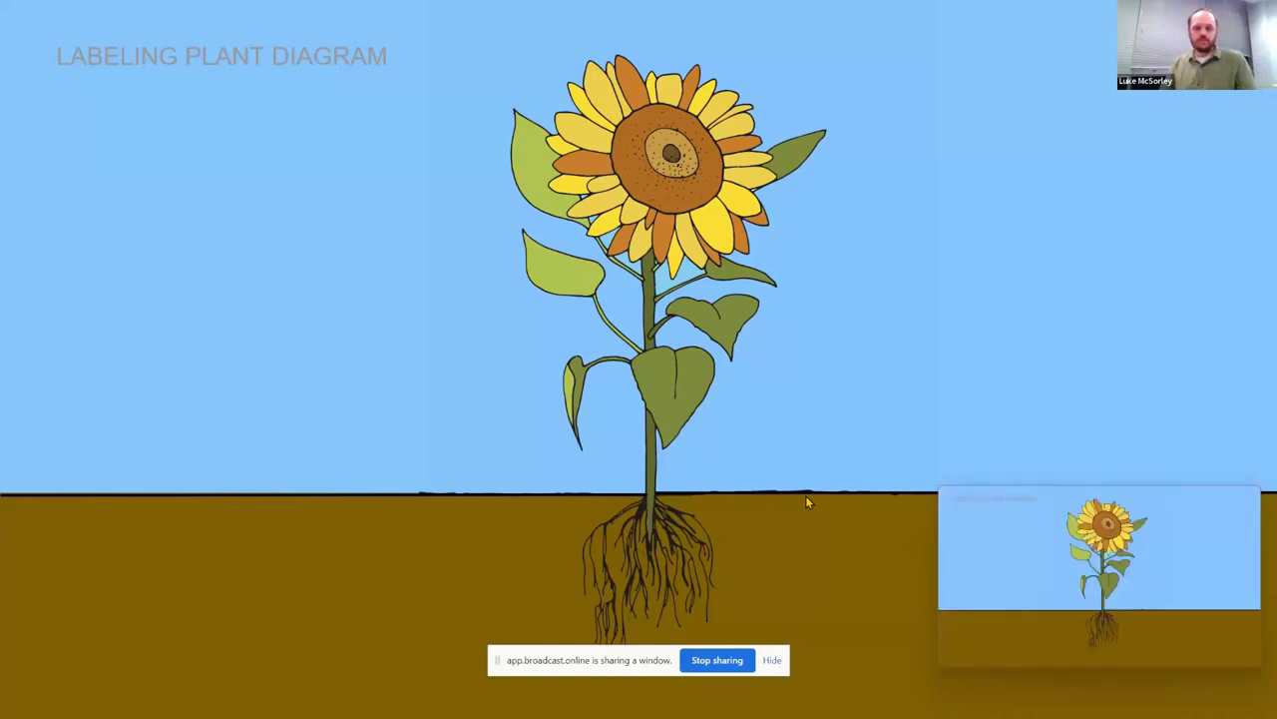
Return to the presenter page and close the picture-in-picture preview.
key("alt+Tab")
key("alt+Tab")
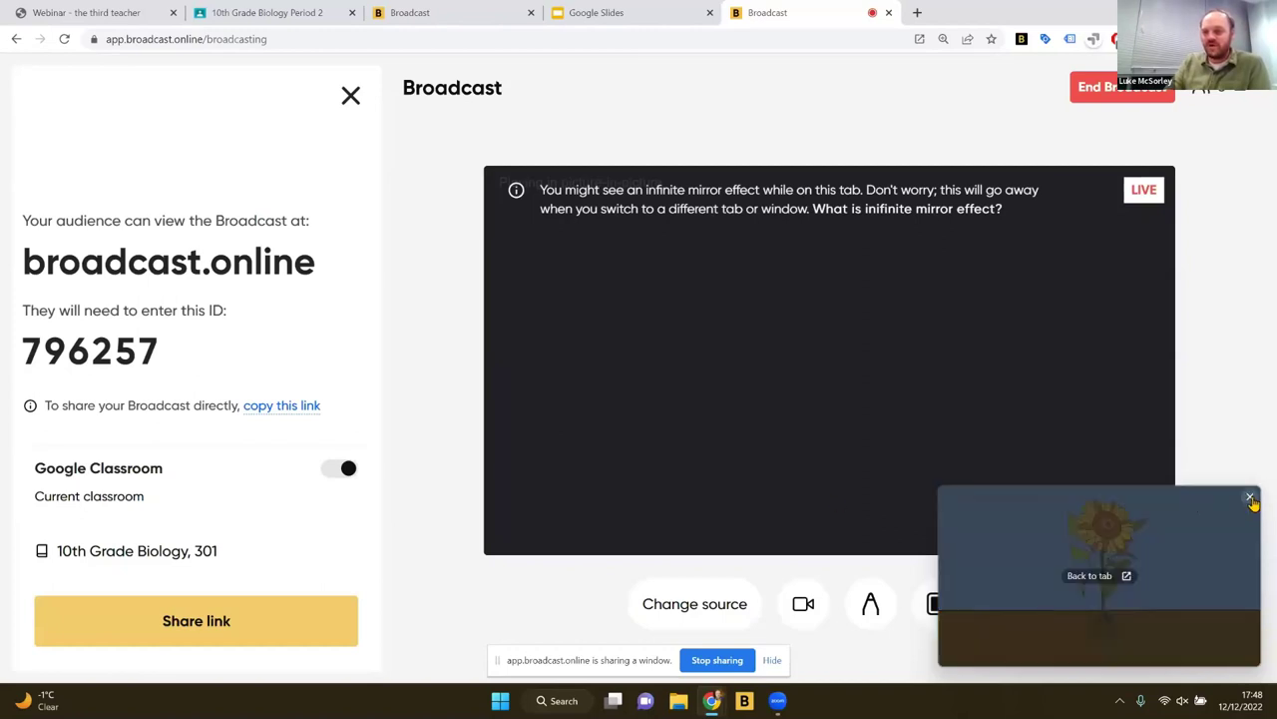
left_click(1253, 501)
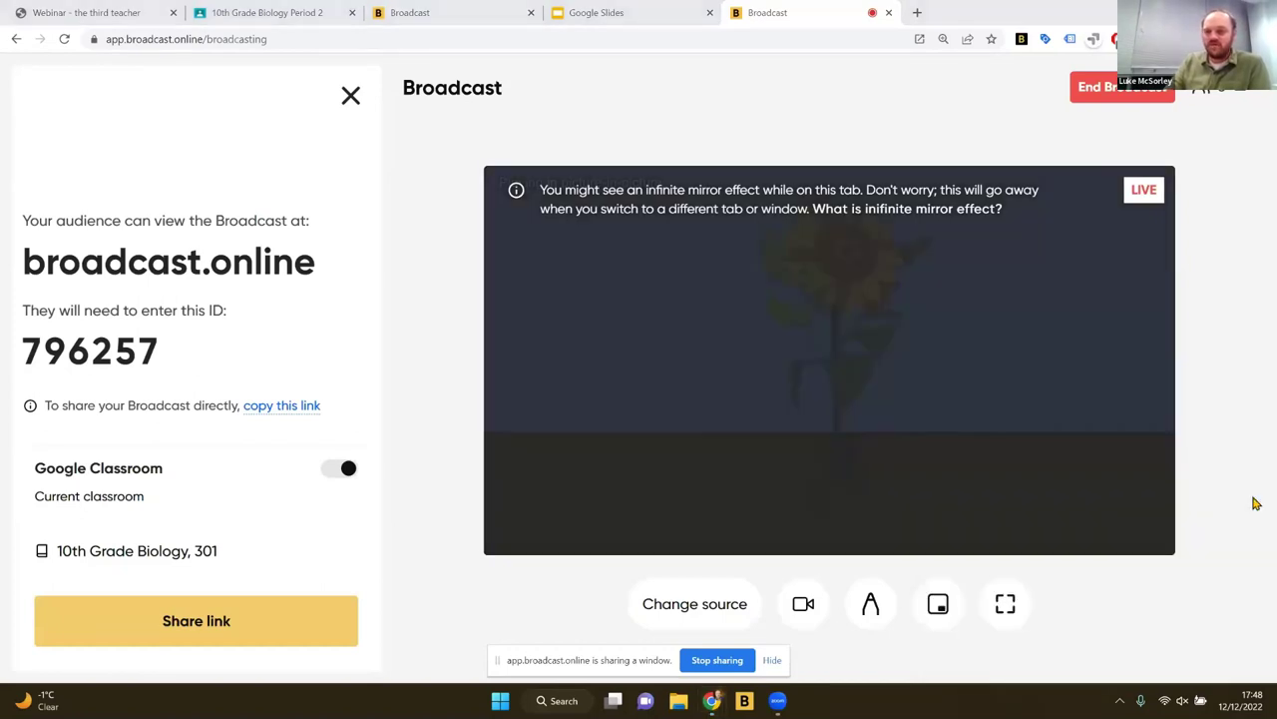
Annotate the live plant diagram with a red pen line beside the lower leaf and the handwritten label "leaf".
left_click(868, 604)
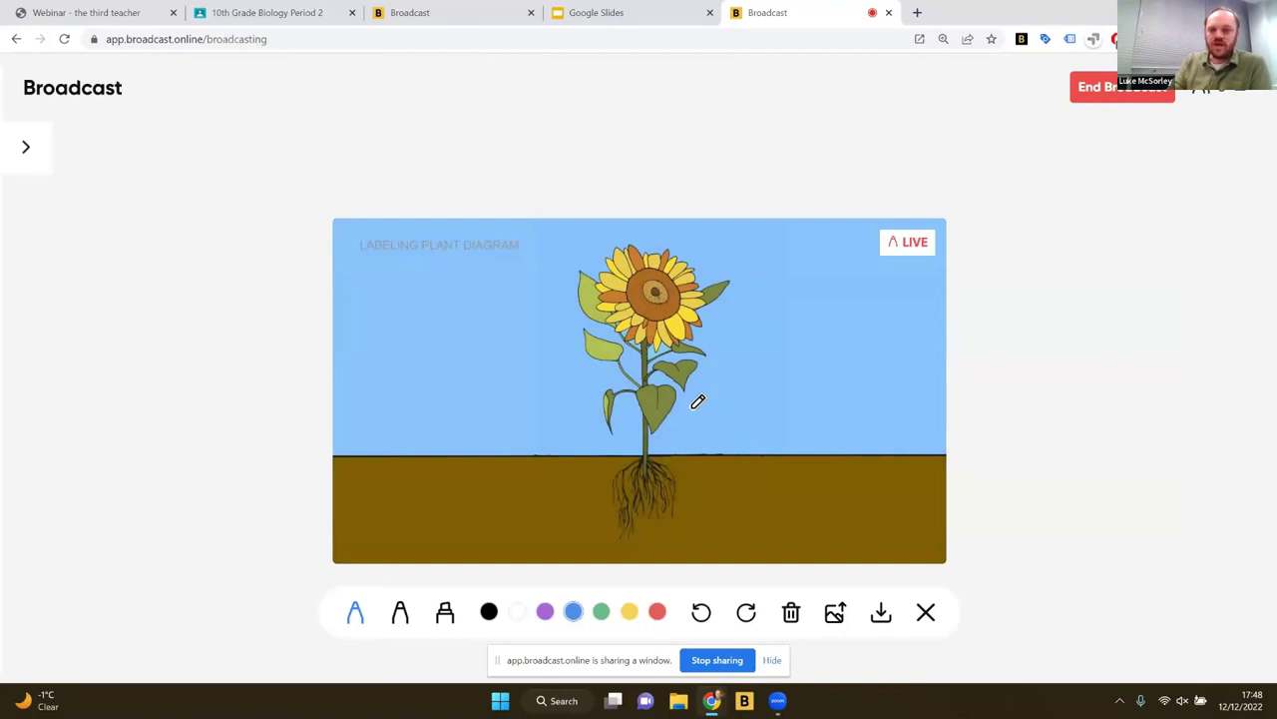
left_click(656, 612)
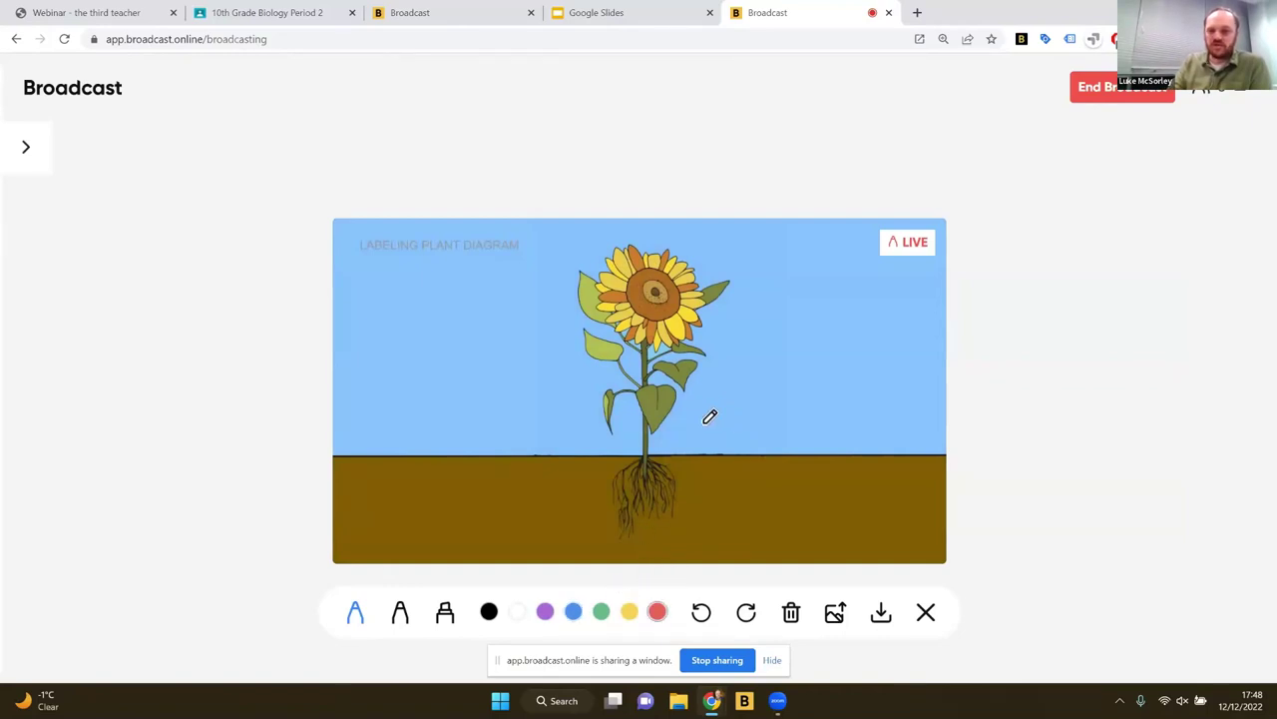
mouse_move(687, 411)
left_mouse_down()
mouse_move(755, 423)
mouse_move(769, 404)
mouse_move(786, 424)
mouse_move(815, 399)
mouse_move(813, 425)
mouse_move(841, 390)
mouse_move(822, 405)
mouse_move(840, 404)
left_mouse_up()
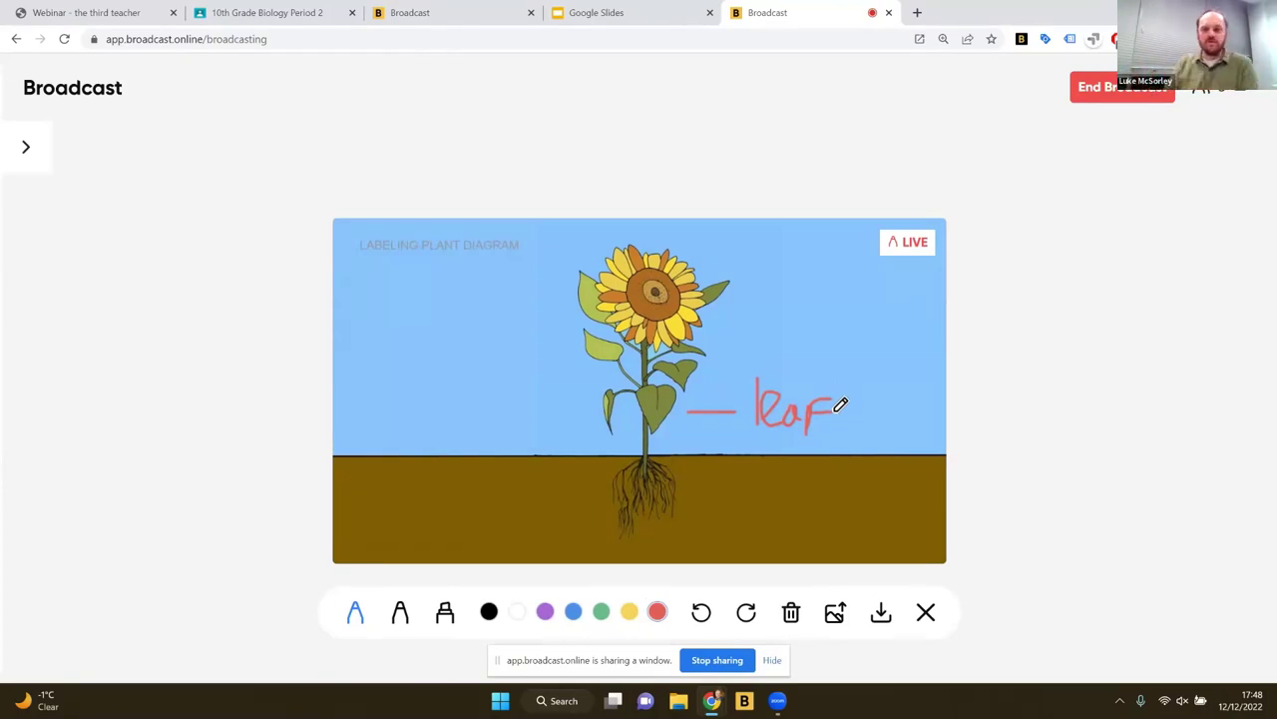
Upload the annotated plant diagram image to the 10th Grade Biology, 301 classroom in Google Classroom.
left_click(834, 613)
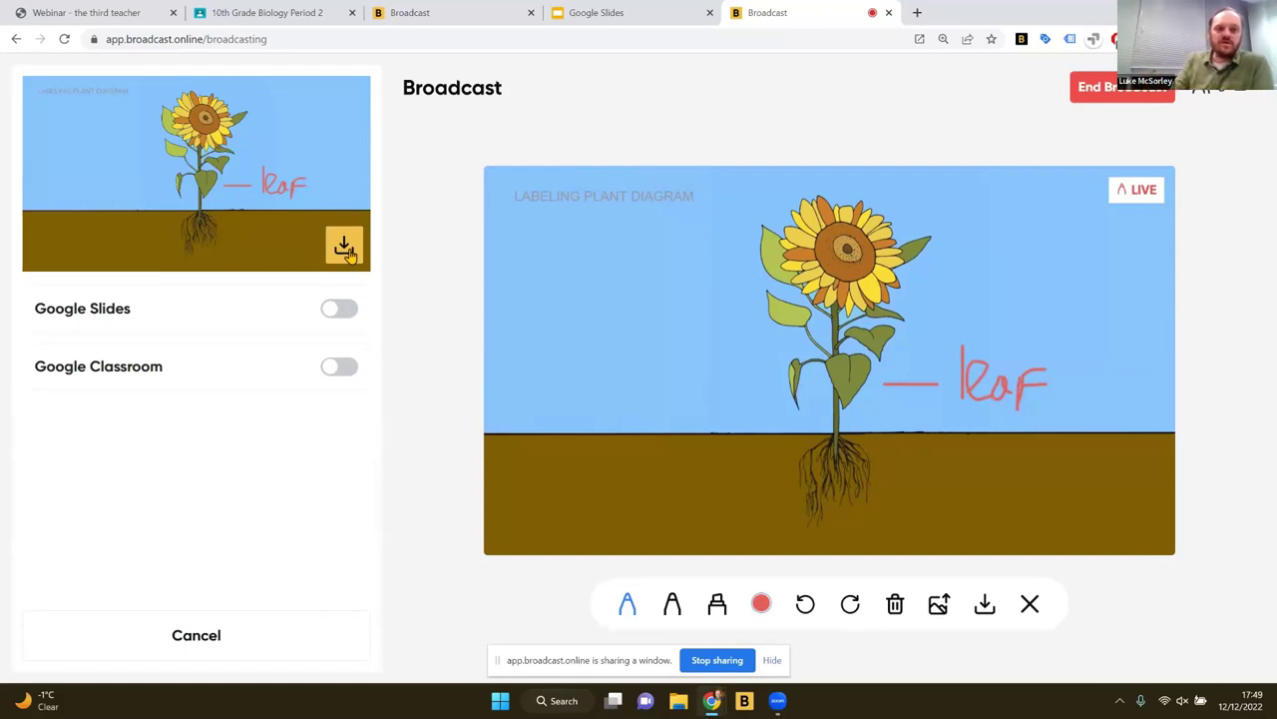
left_click(332, 373)
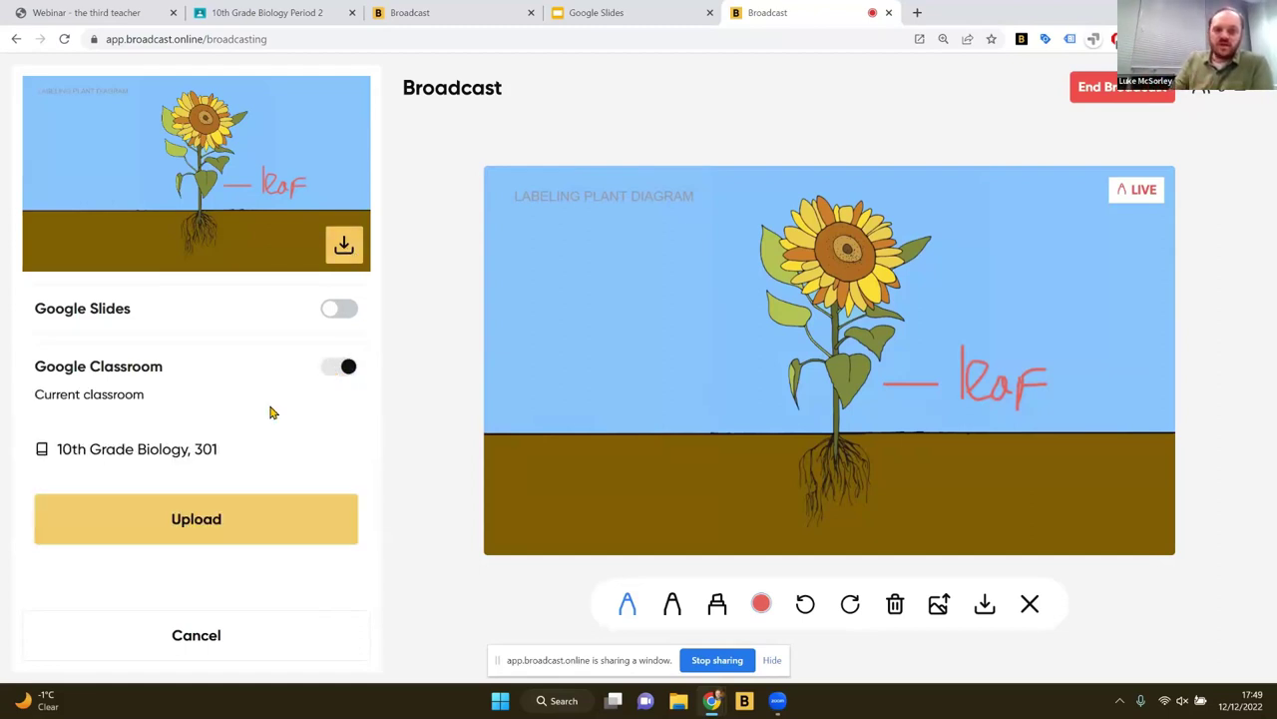
left_click(213, 522)
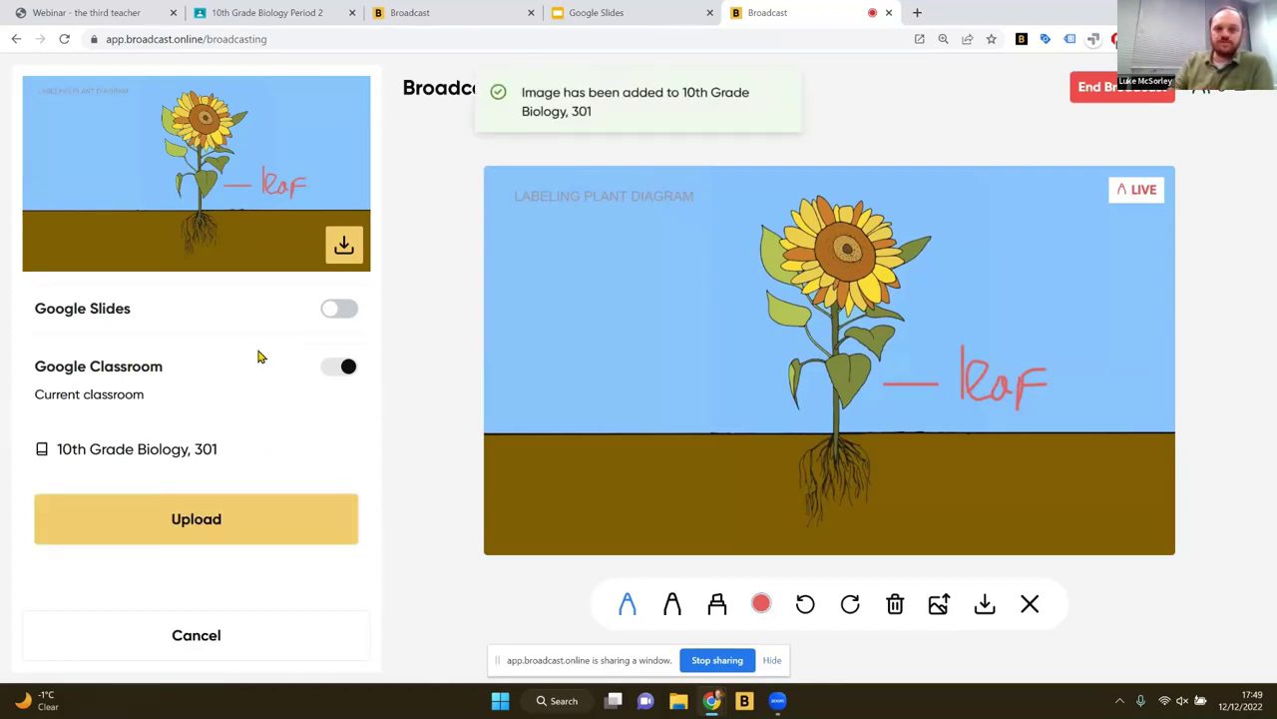
Create a new Google Slides presentation named "Label plant" and add the annotated image to it.
left_click(339, 310)
left_click(245, 431)
double_click(242, 440)
key("ctrl+a")
type("Label plant")
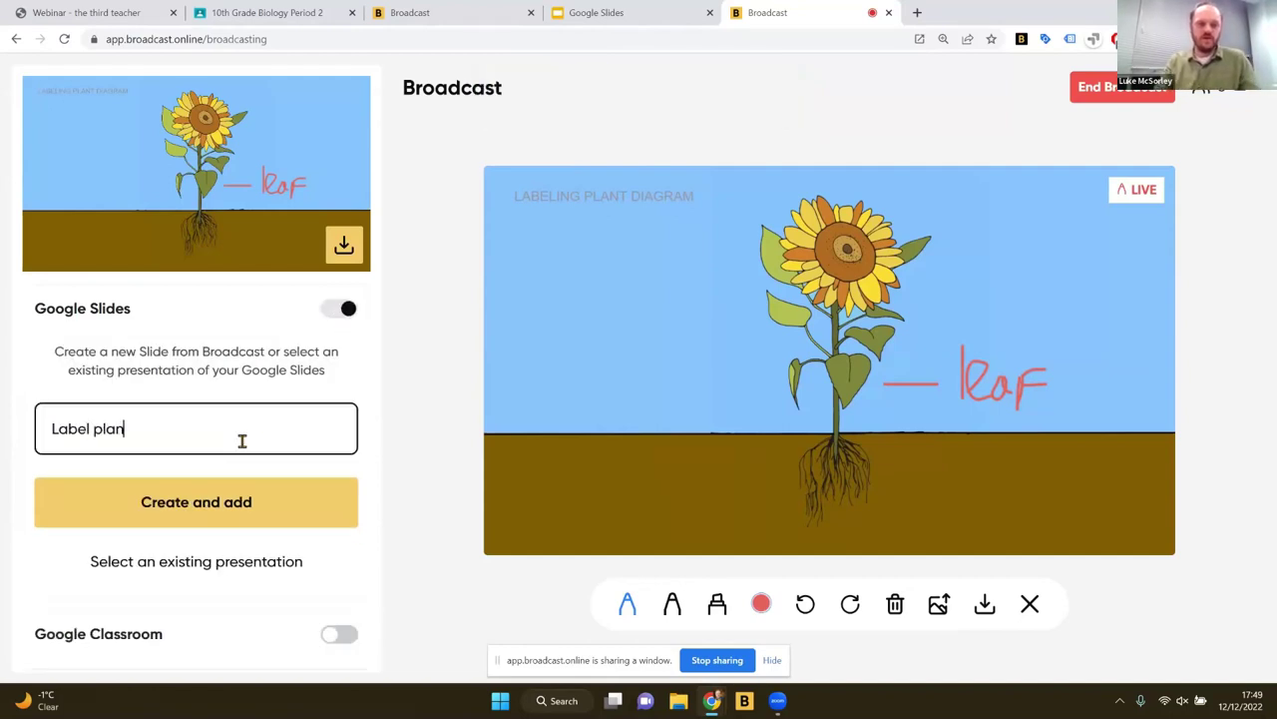
left_click(219, 512)
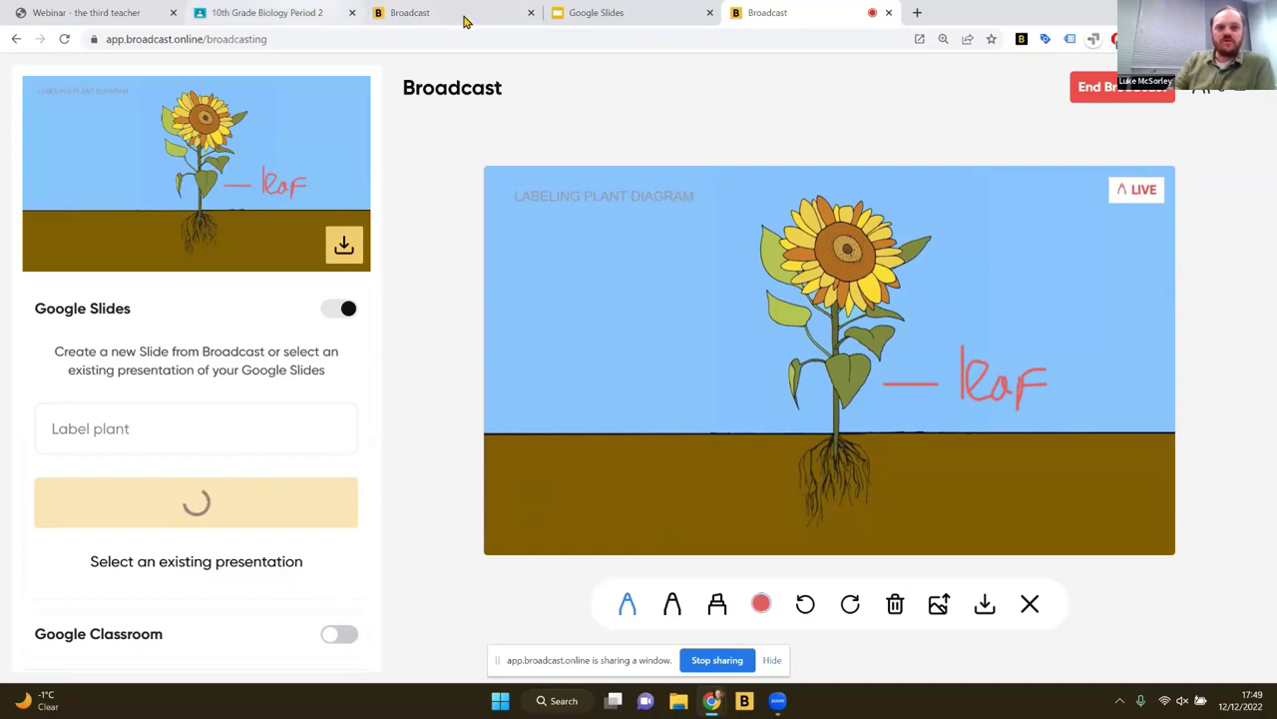
Open the new "Label plant" presentation in Google Slides and view the annotated diagram on its second slide.
left_click(596, 13)
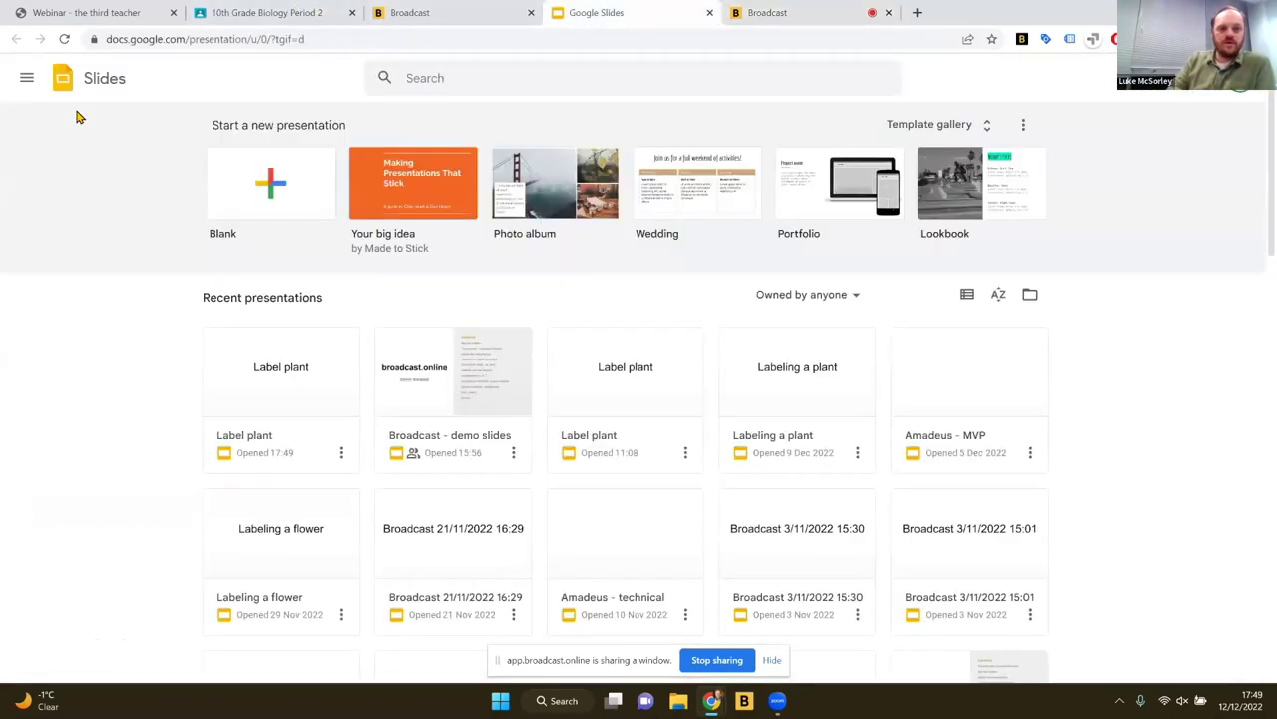
left_click(271, 384)
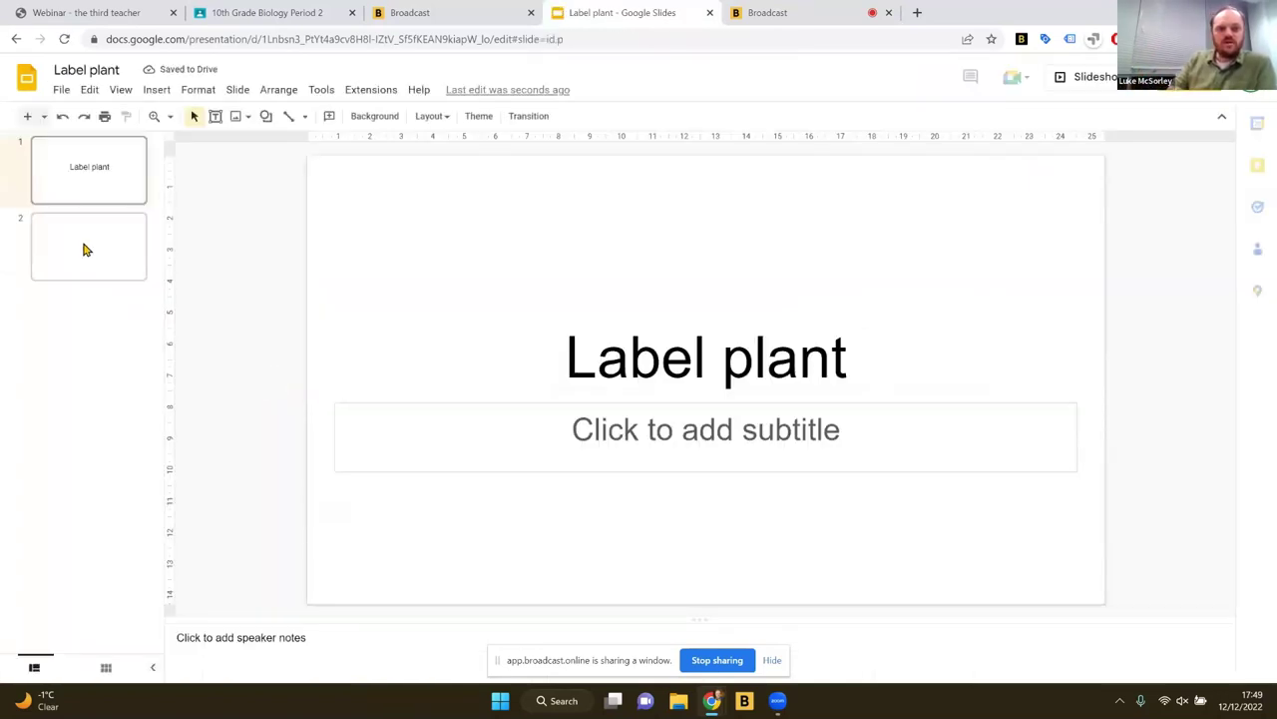
left_click(85, 249)
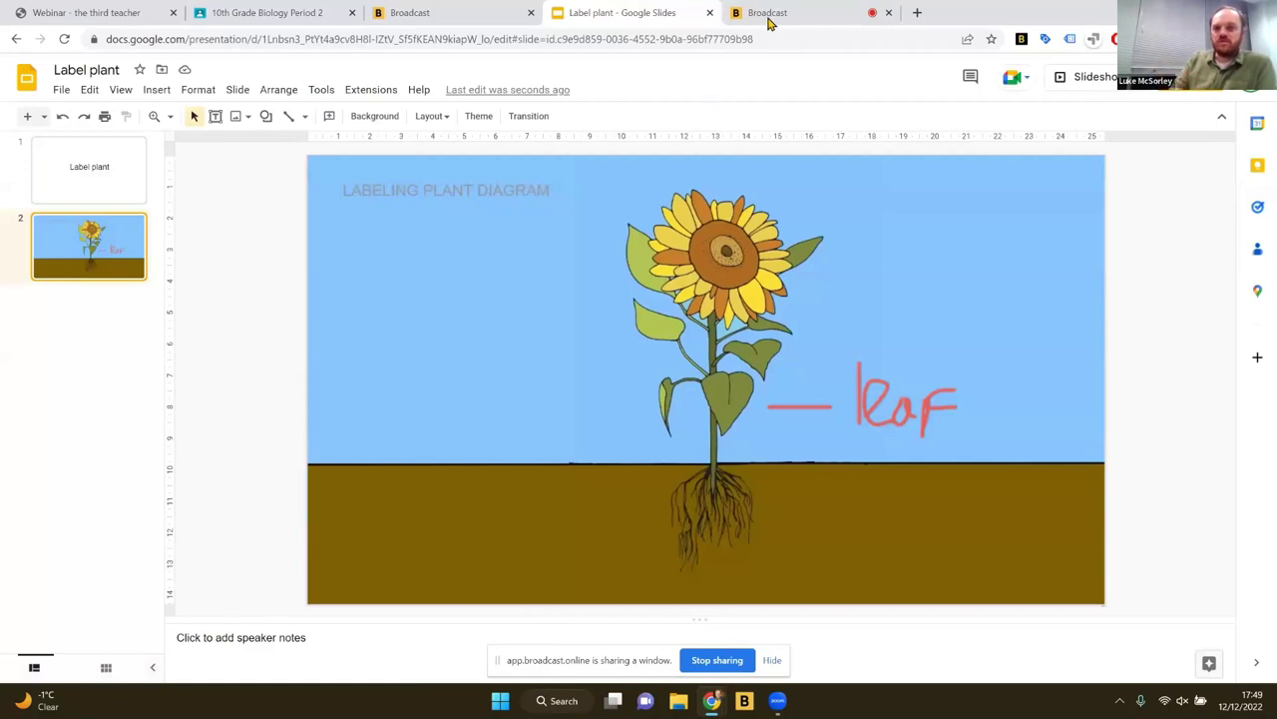
Return to the Broadcast presenter page and annotate the plant's stem with a red pen line and the handwritten label "Stem".
key("ctrl+Tab")
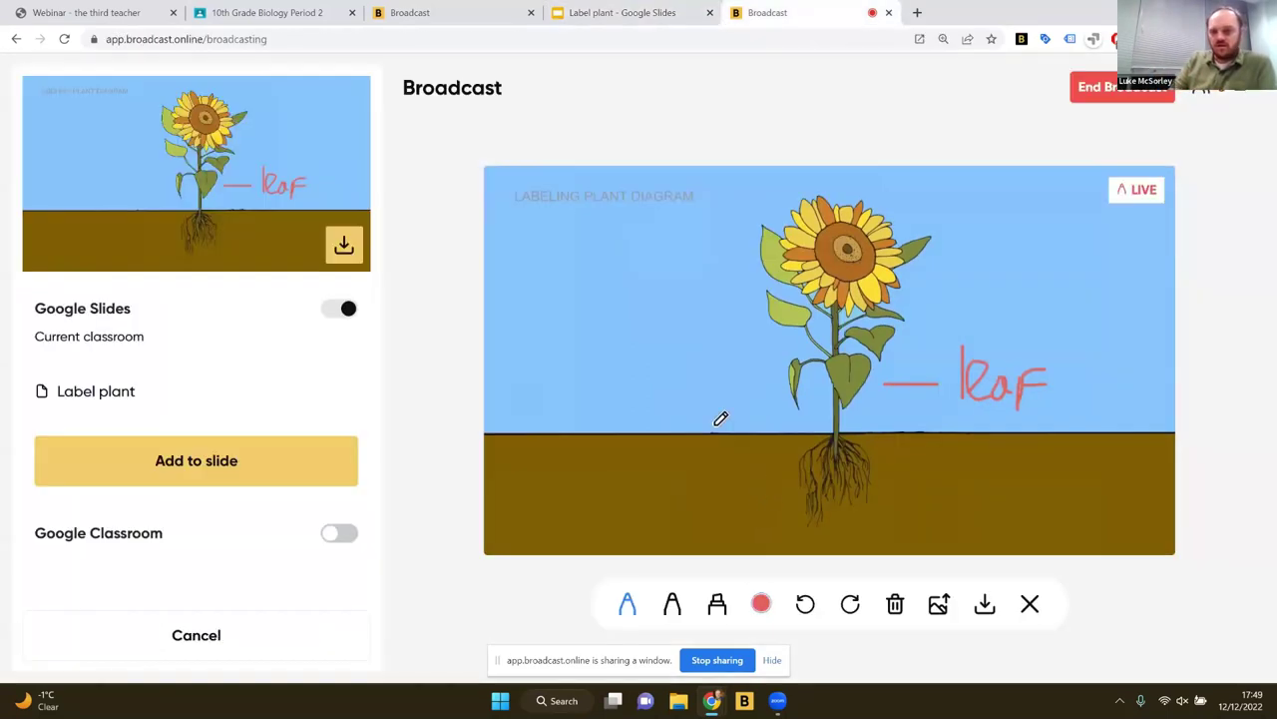
left_click_drag(825, 415, 736, 403)
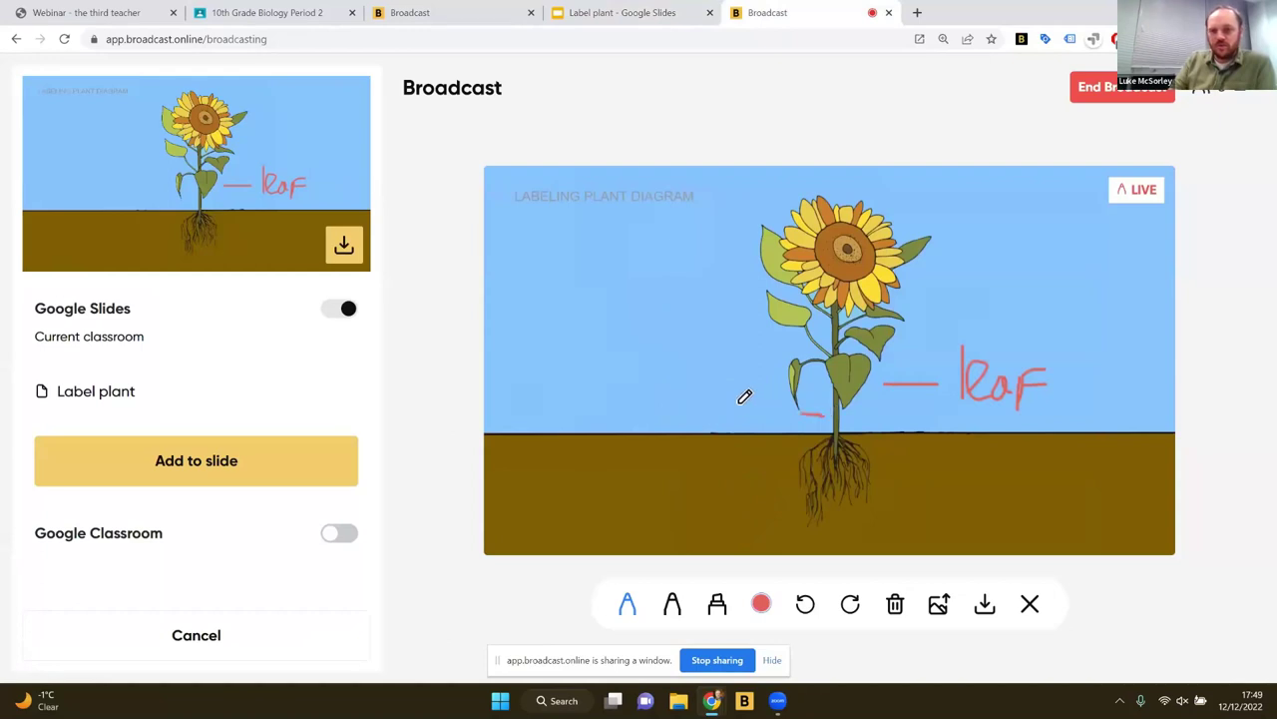
mouse_move(607, 357)
left_mouse_down()
mouse_move(556, 408)
mouse_move(603, 413)
mouse_move(630, 389)
mouse_move(645, 405)
mouse_move(679, 402)
mouse_move(678, 420)
left_mouse_up()
left_click(625, 411)
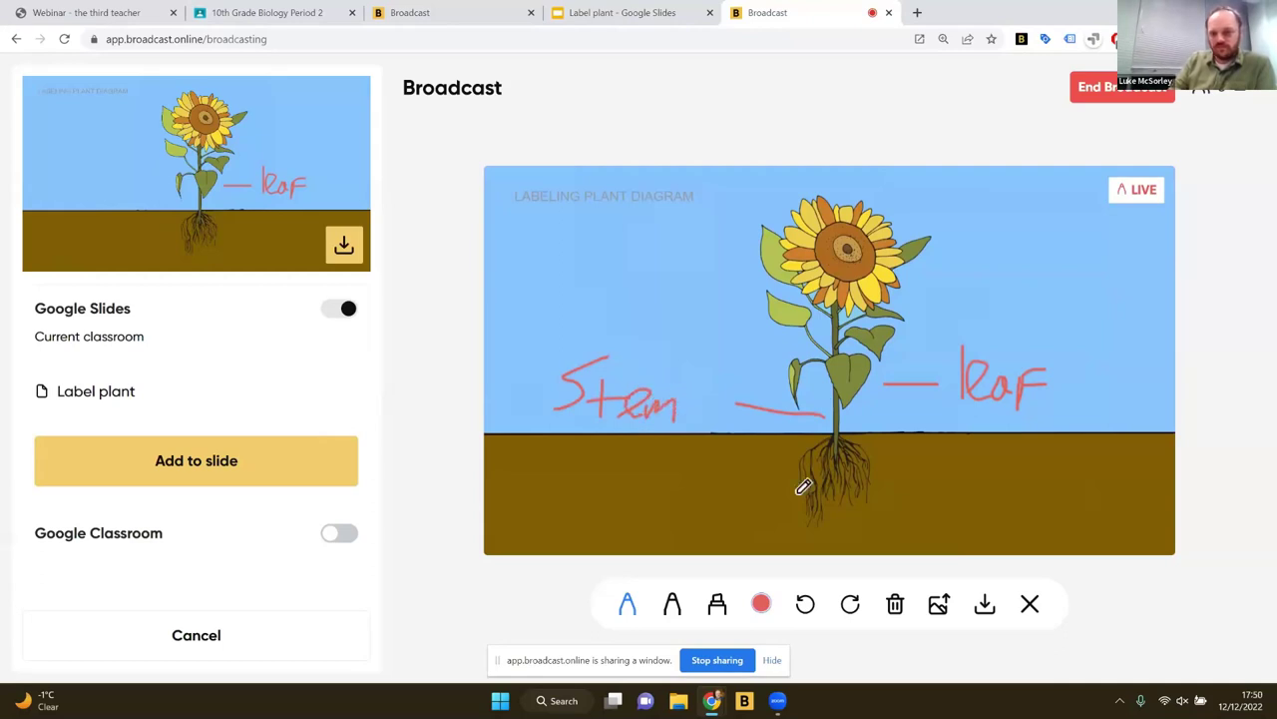
Add the updated annotated image to the existing "Label plant" presentation and view its new third slide in Google Slides.
left_click(938, 604)
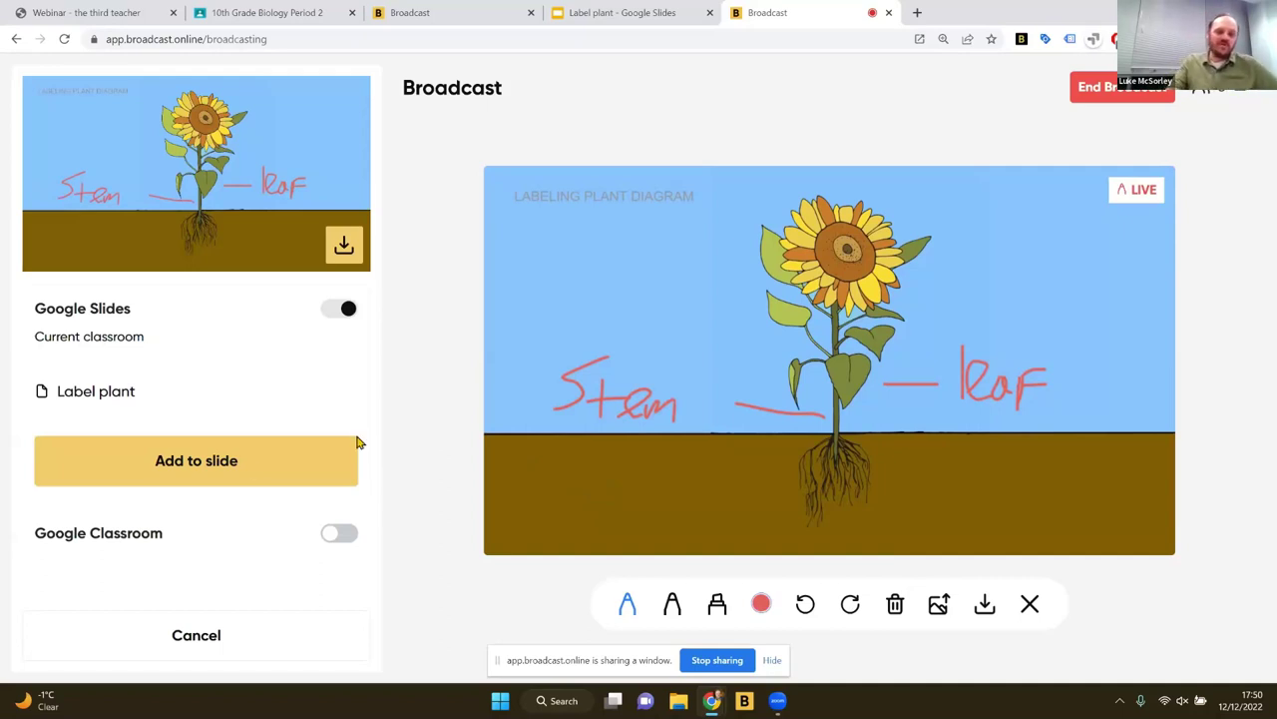
left_click(203, 467)
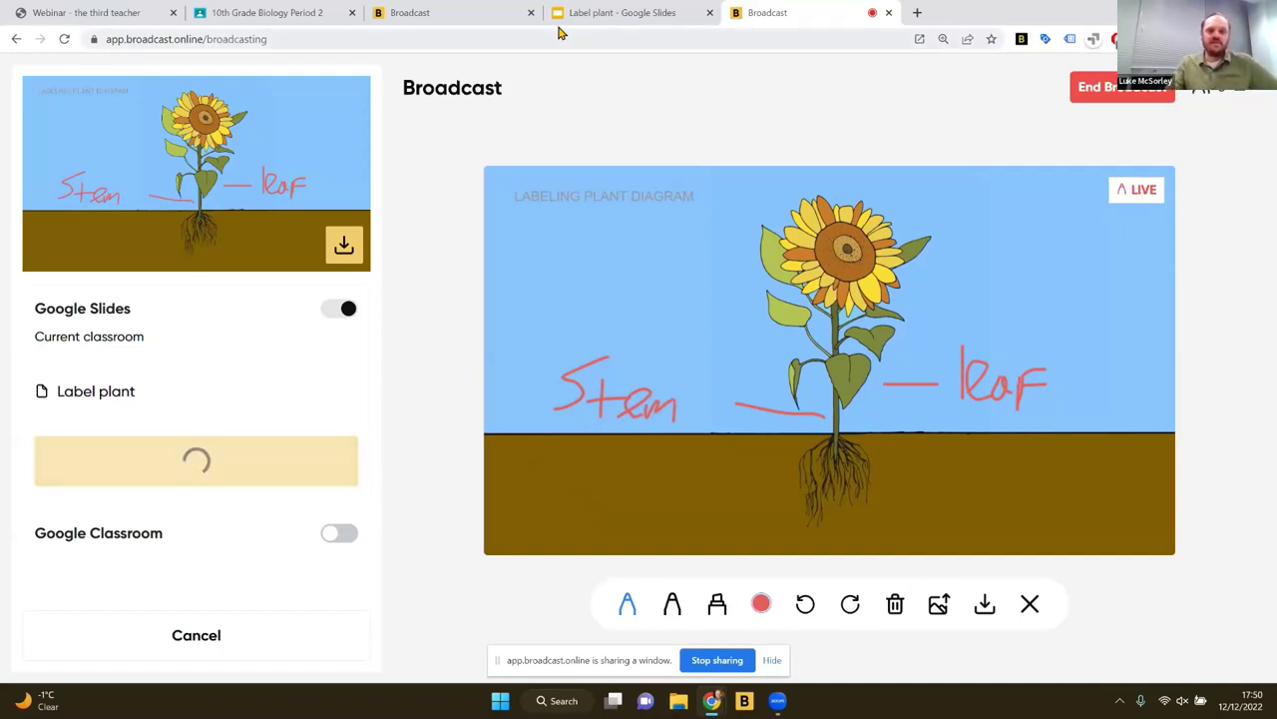
left_click(589, 12)
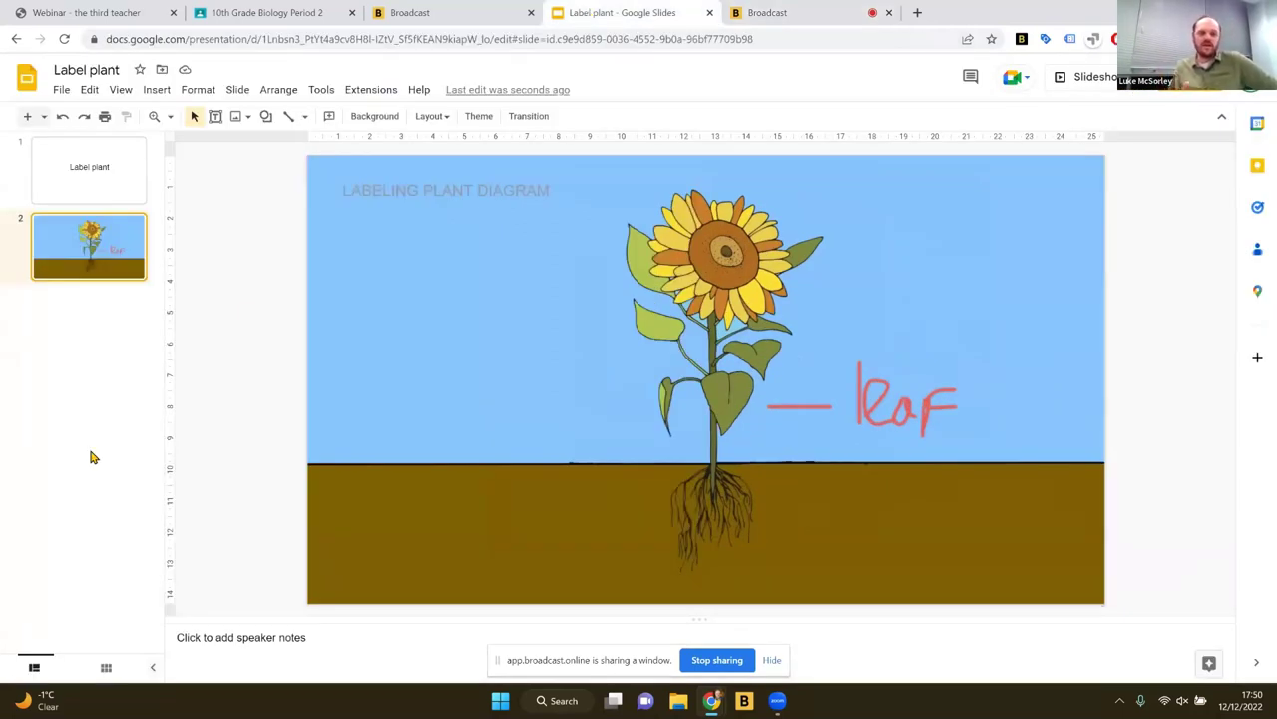
left_click(77, 332)
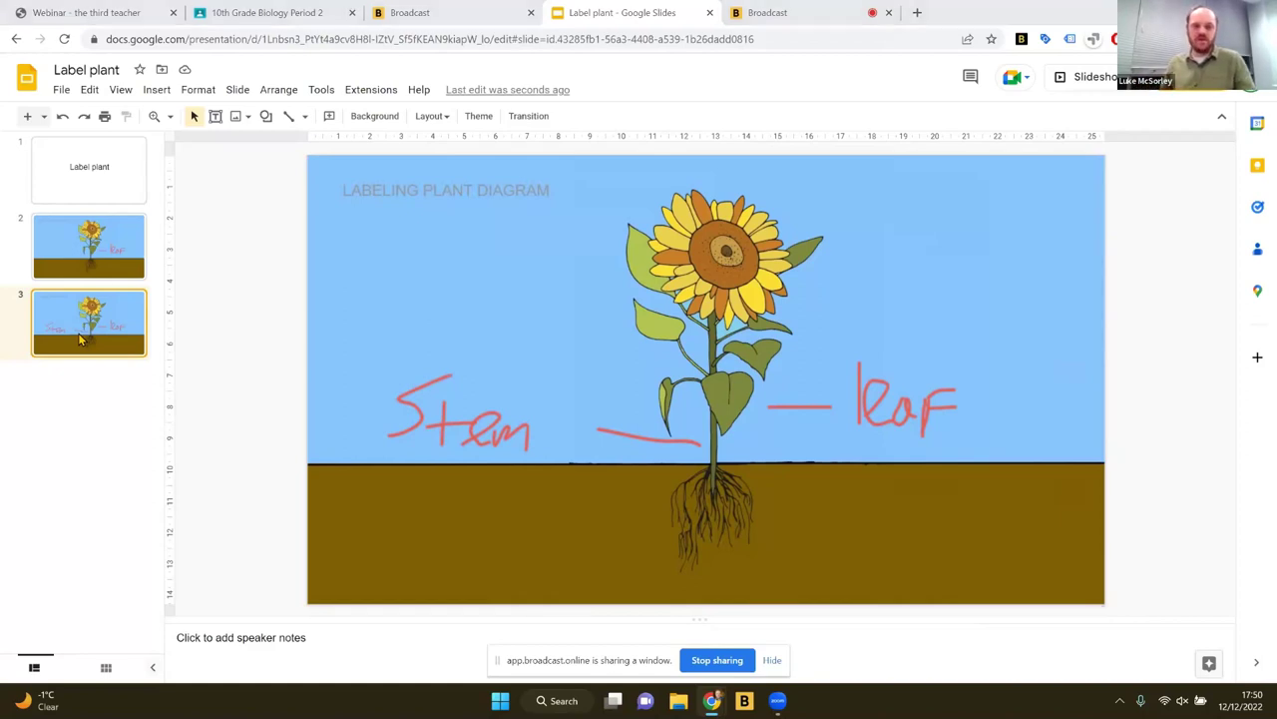
key("alt+Tab")
key("alt+shift+Tab")
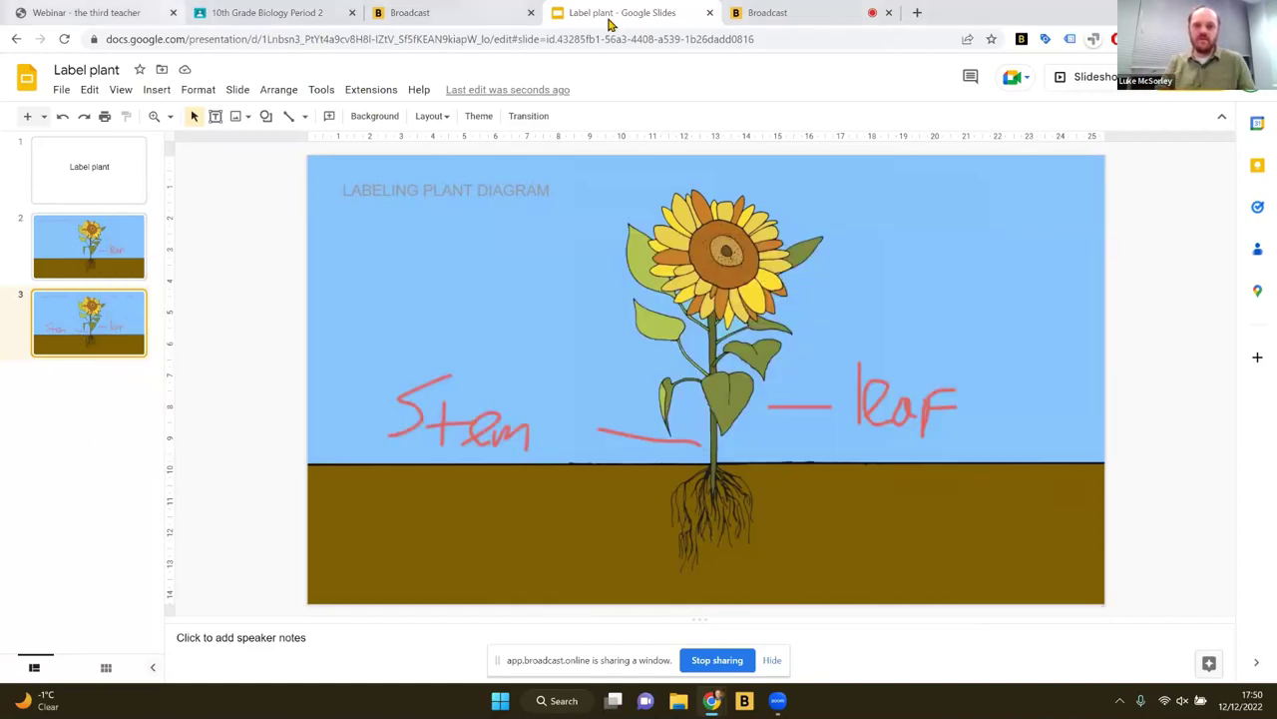
On the Broadcast viewer page, capture the live image, label a petal with a blue line and handwritten "Petal", and open the image upload options.
left_click(464, 12)
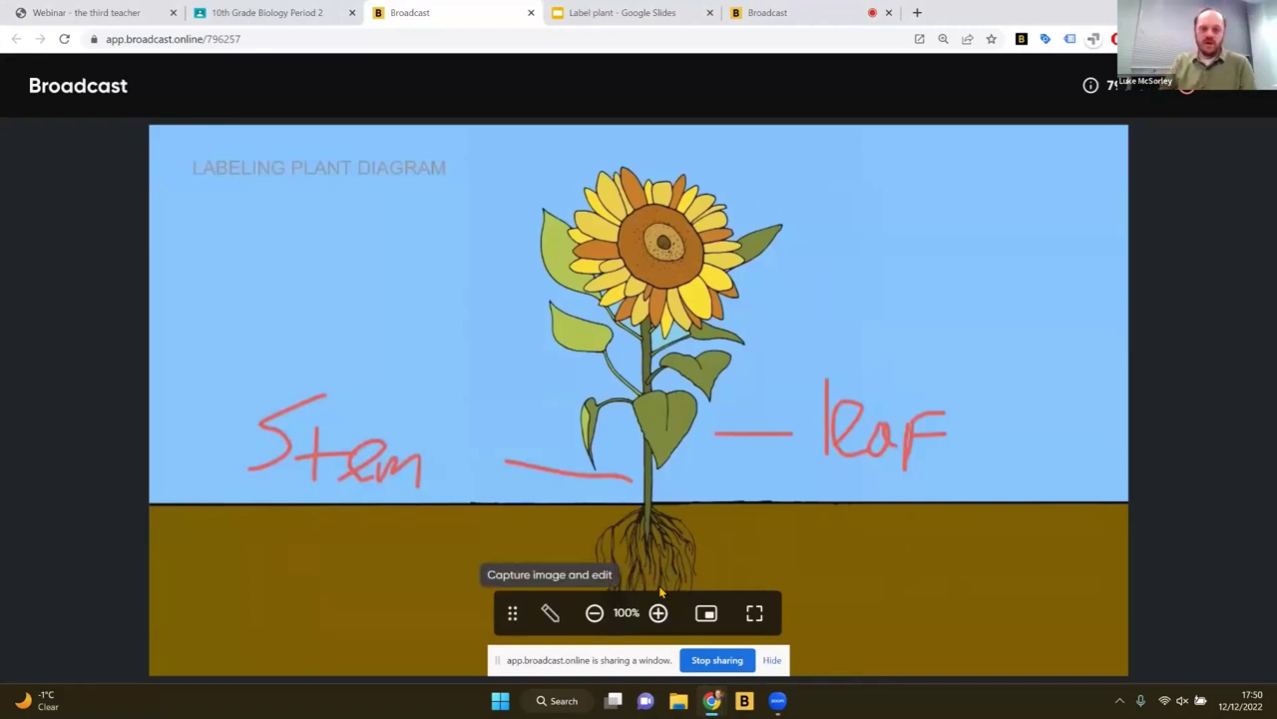
left_click(550, 613)
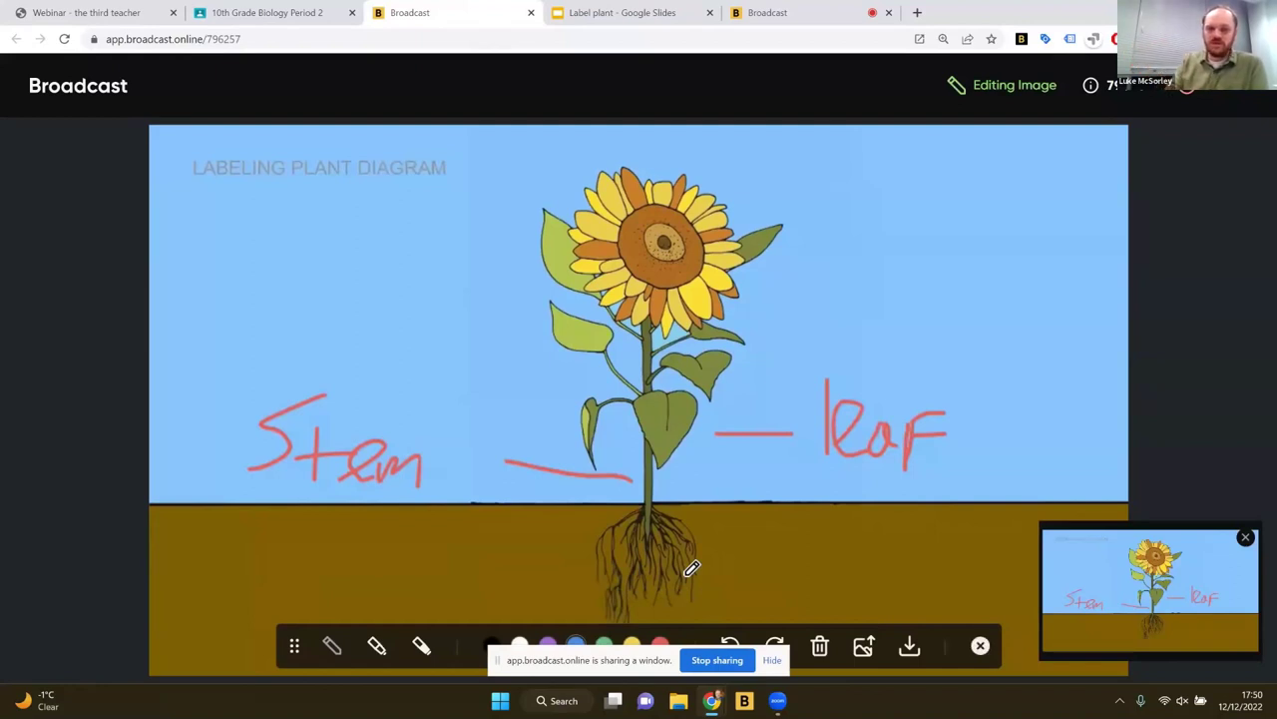
mouse_move(729, 192)
left_mouse_down()
mouse_move(793, 171)
mouse_move(800, 188)
mouse_move(806, 169)
mouse_move(826, 187)
mouse_move(842, 170)
mouse_move(871, 198)
left_mouse_up()
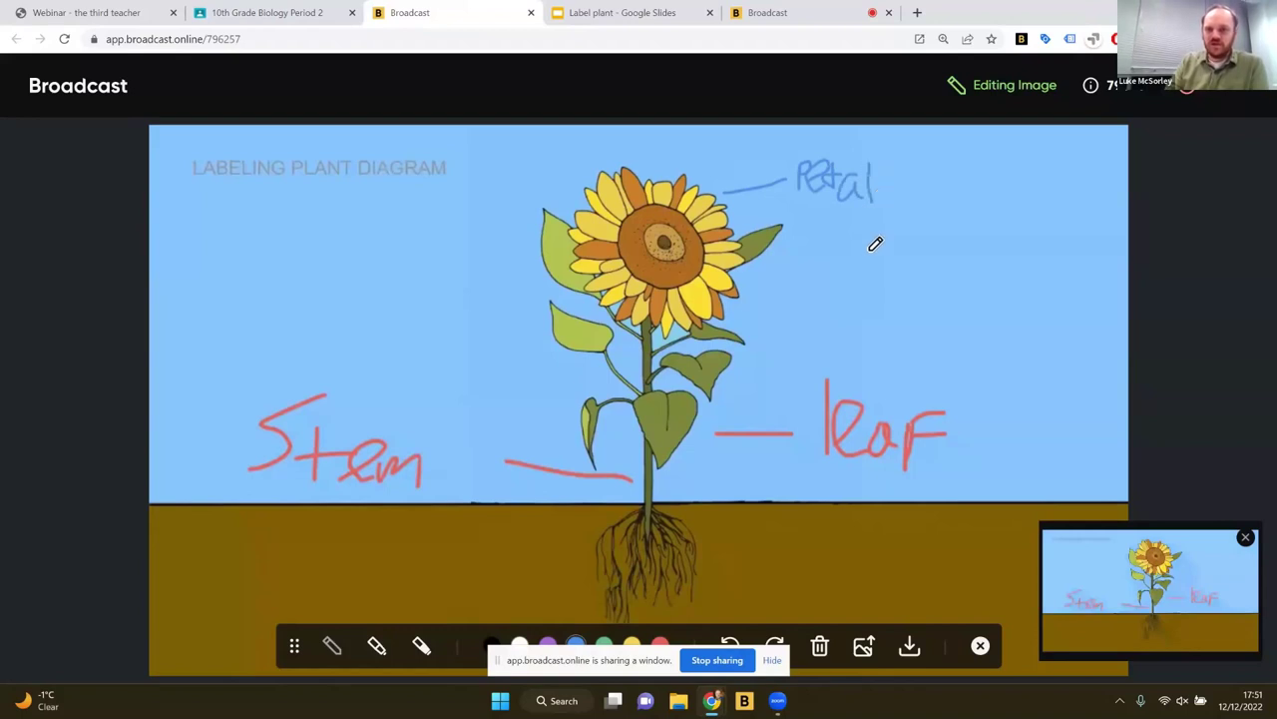
left_click(864, 646)
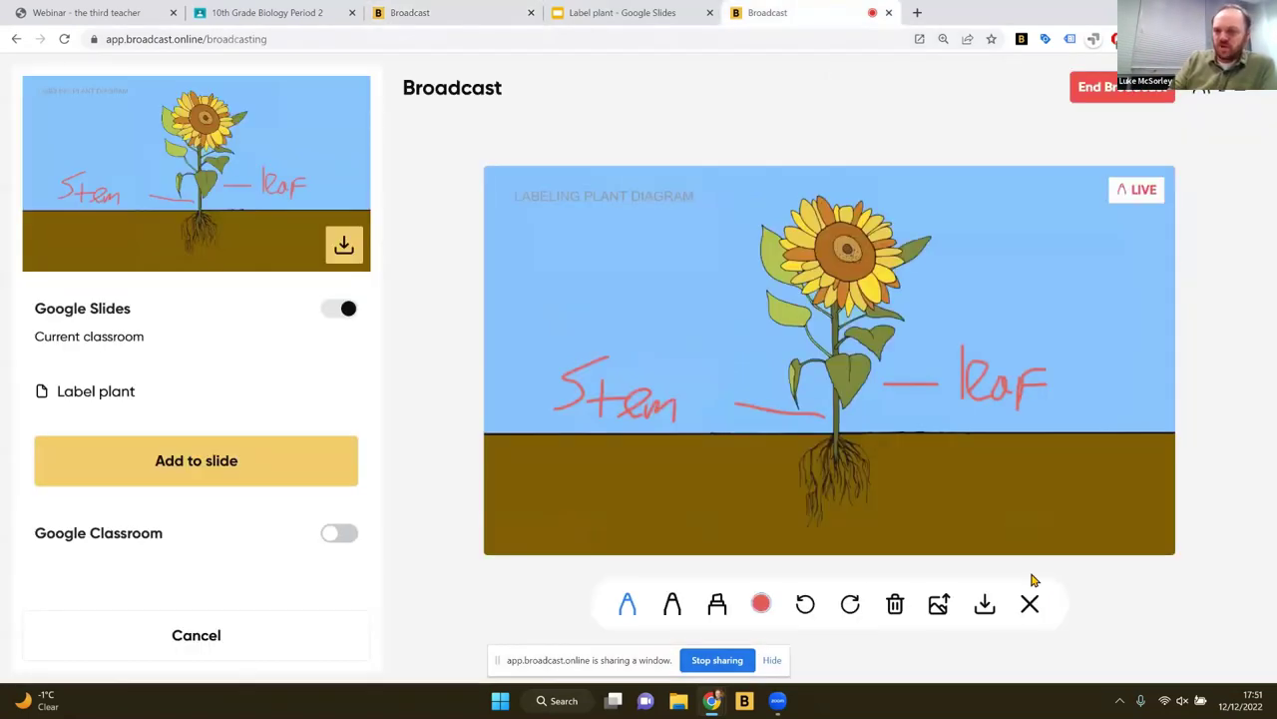
Close the presenter's annotation mode without saving a copy of the annotation.
left_click(1031, 603)
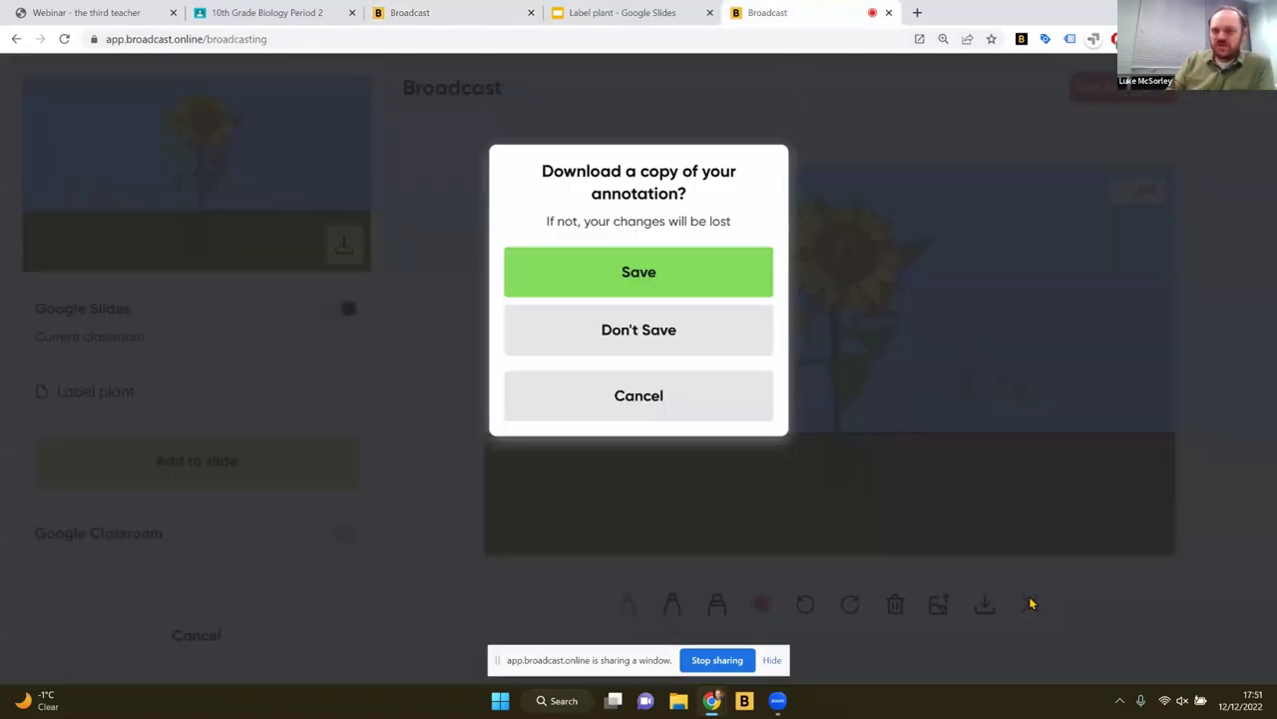
left_click(713, 346)
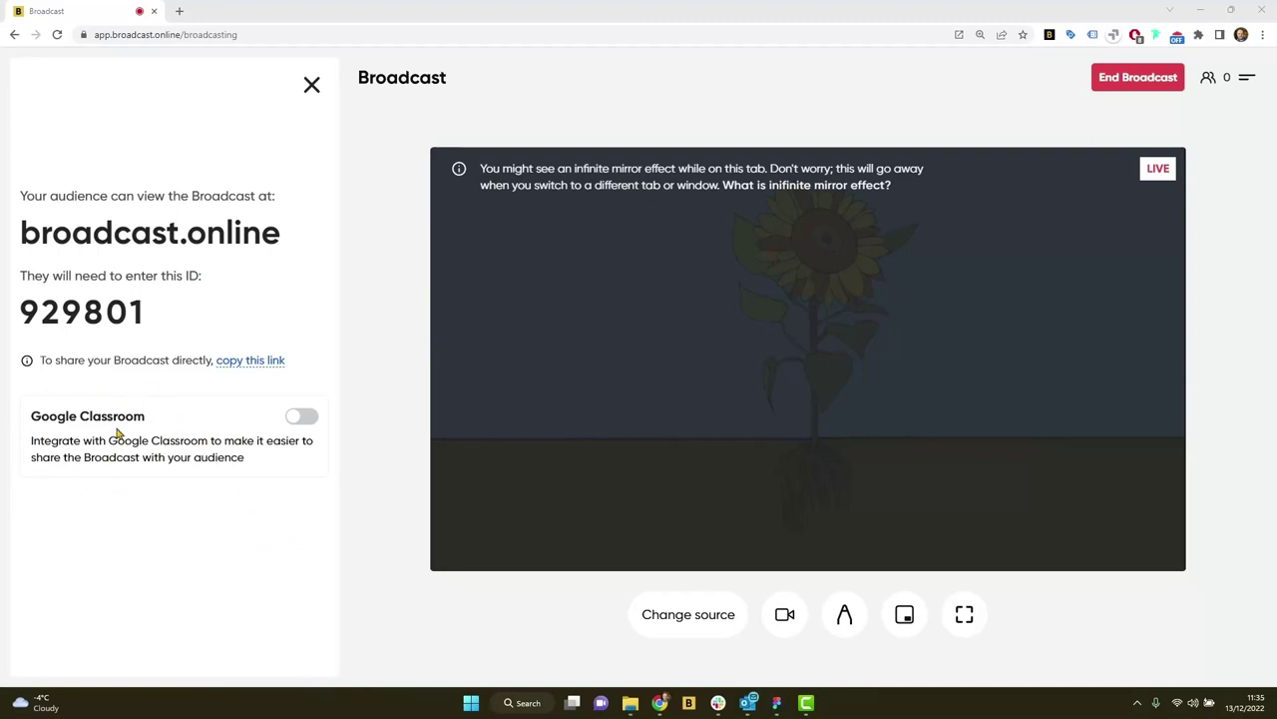
Turn on Google Classroom integration by signing in with the presenter's Google account and granting Broadcast the requested access.
left_click(305, 419)
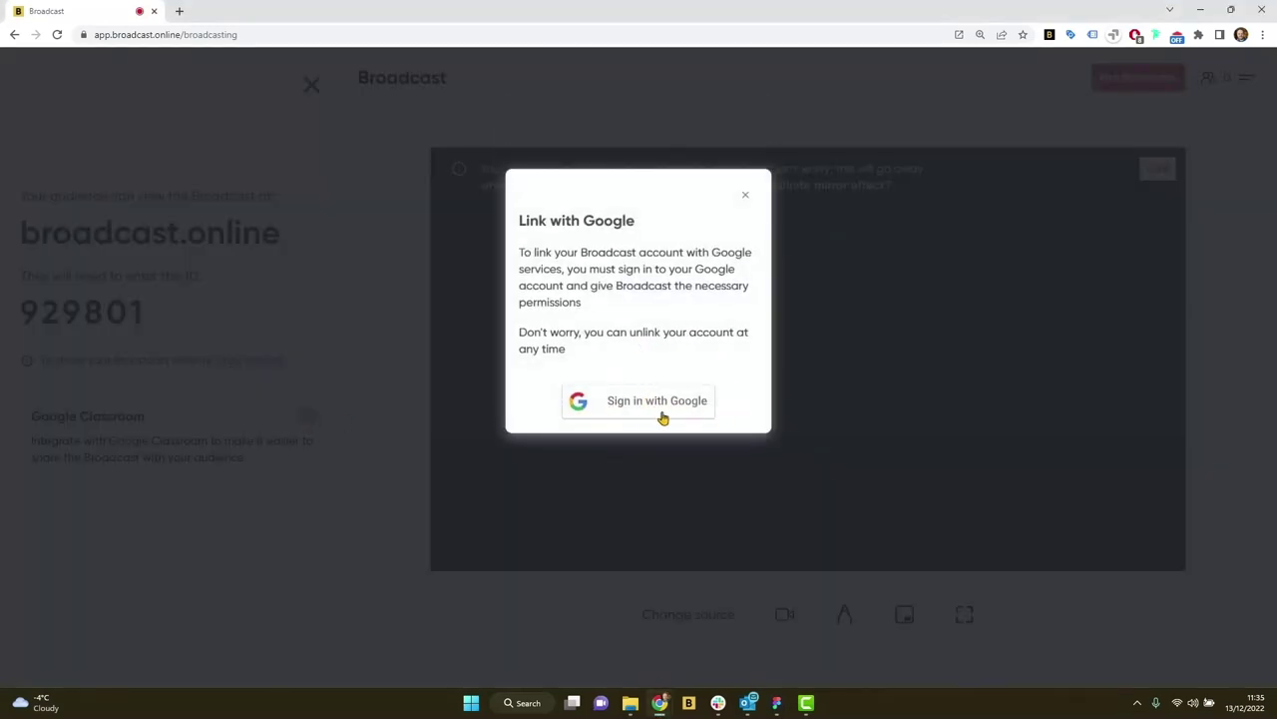
left_click(661, 412)
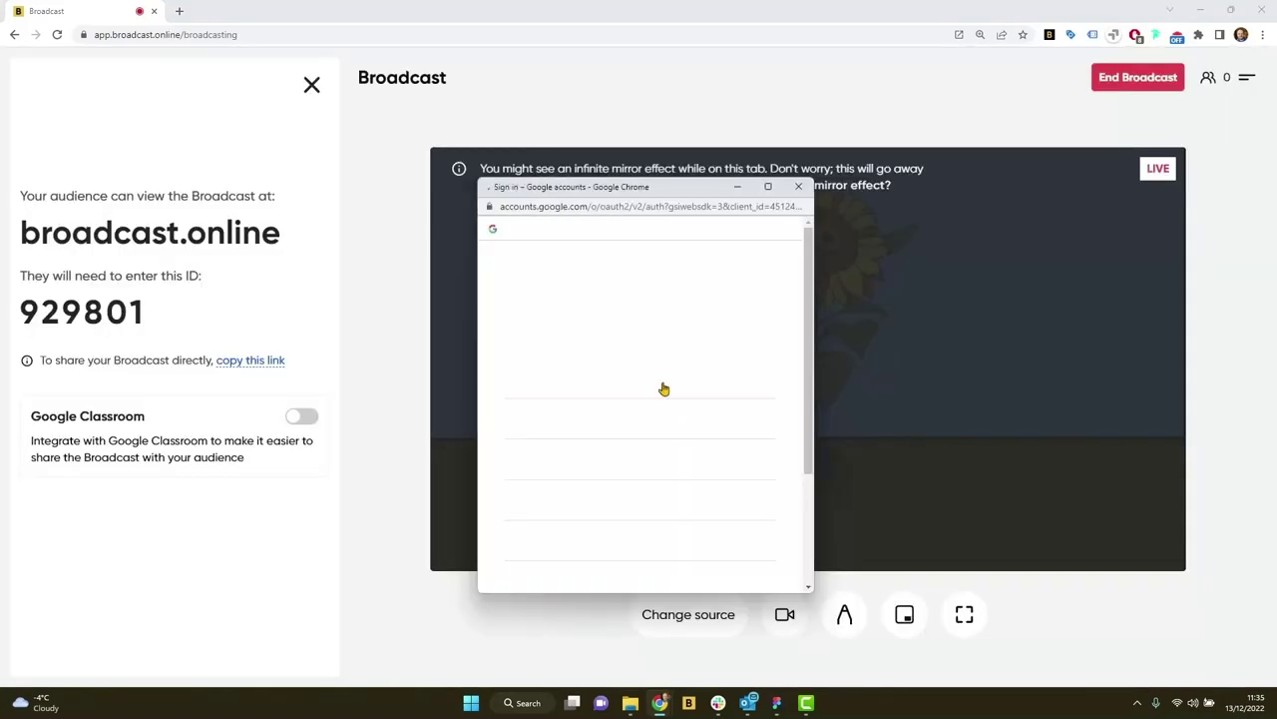
left_click(644, 385)
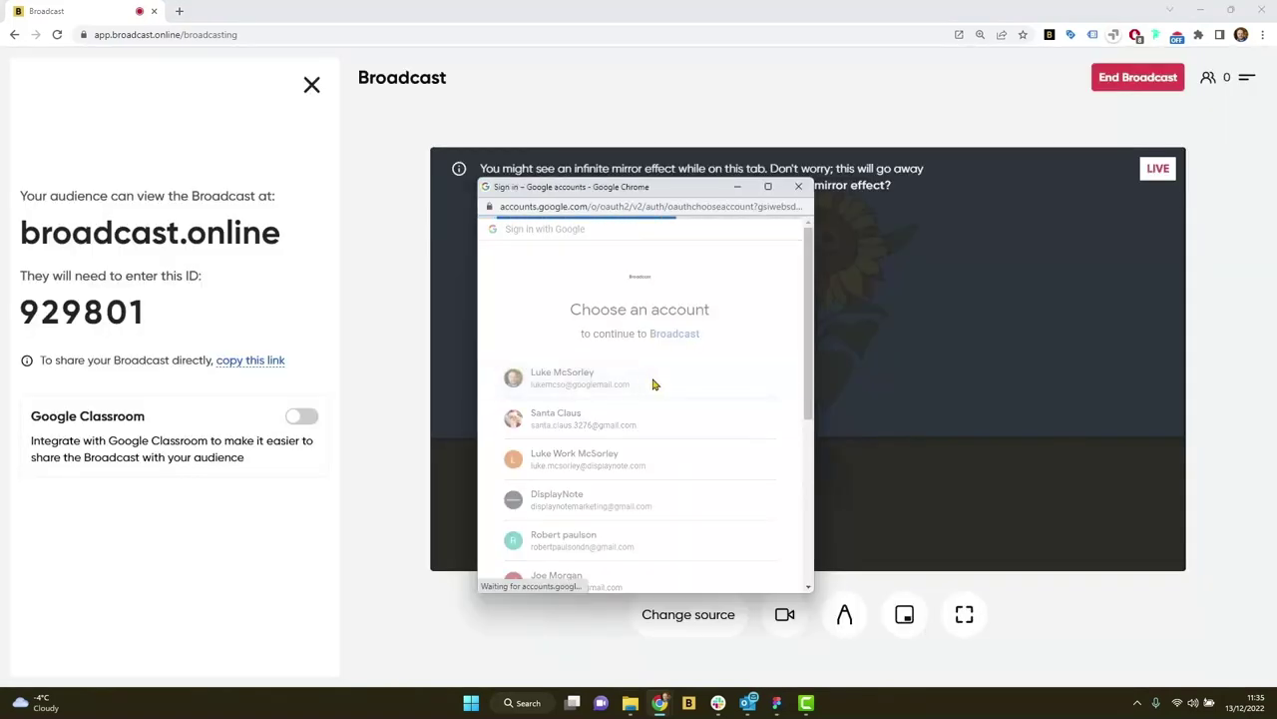
scroll(698, 449, "down", 2)
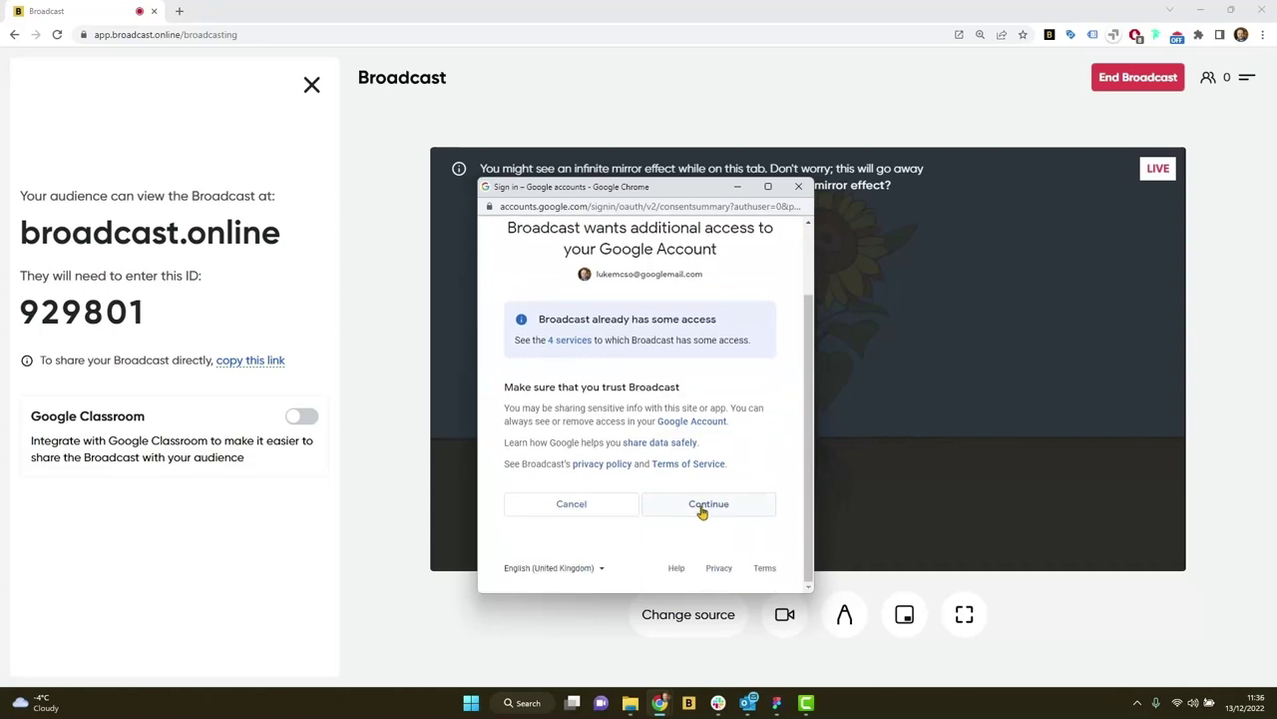
left_click(700, 508)
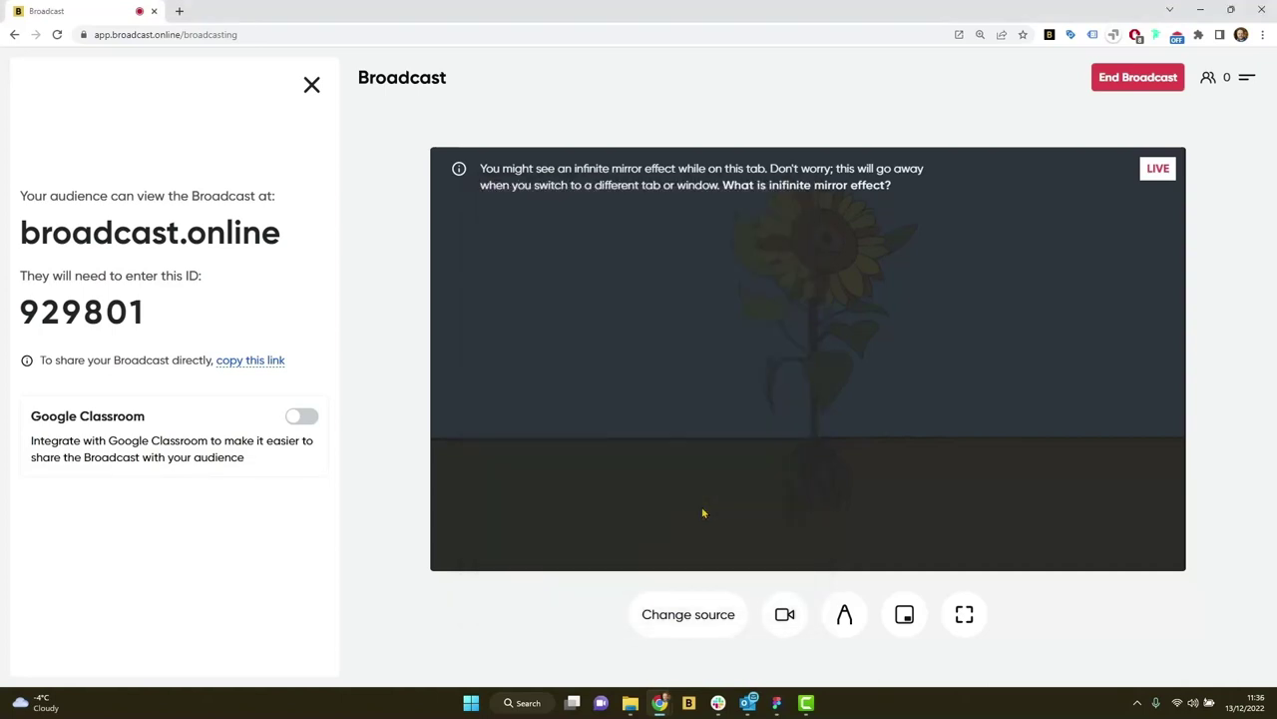